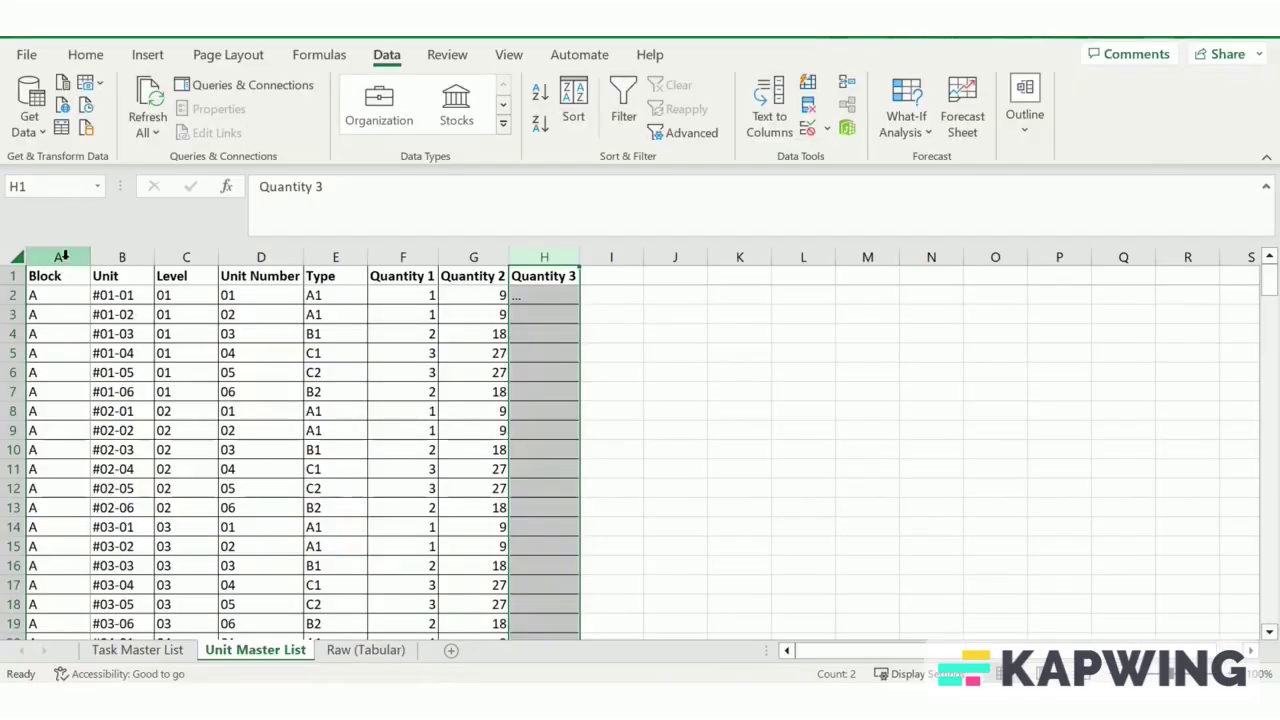
- Review the Block, Unit, Type and Quantity 1 to 3 columns of the Unit Master List sheet
{"action": "left_click", "coordinate": [58, 257]}
{"action": "left_click", "coordinate": [113, 253]}
{"action": "left_click", "coordinate": [316, 257]}
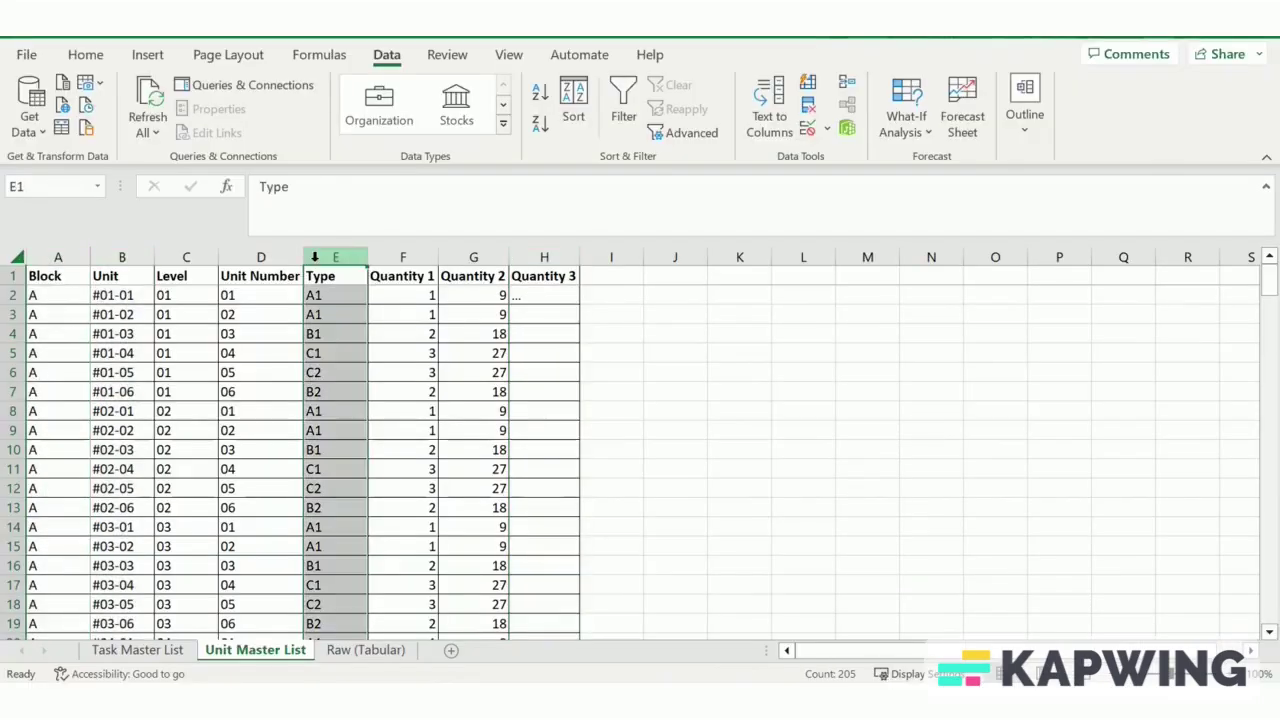
{"action": "left_click", "coordinate": [405, 256]}
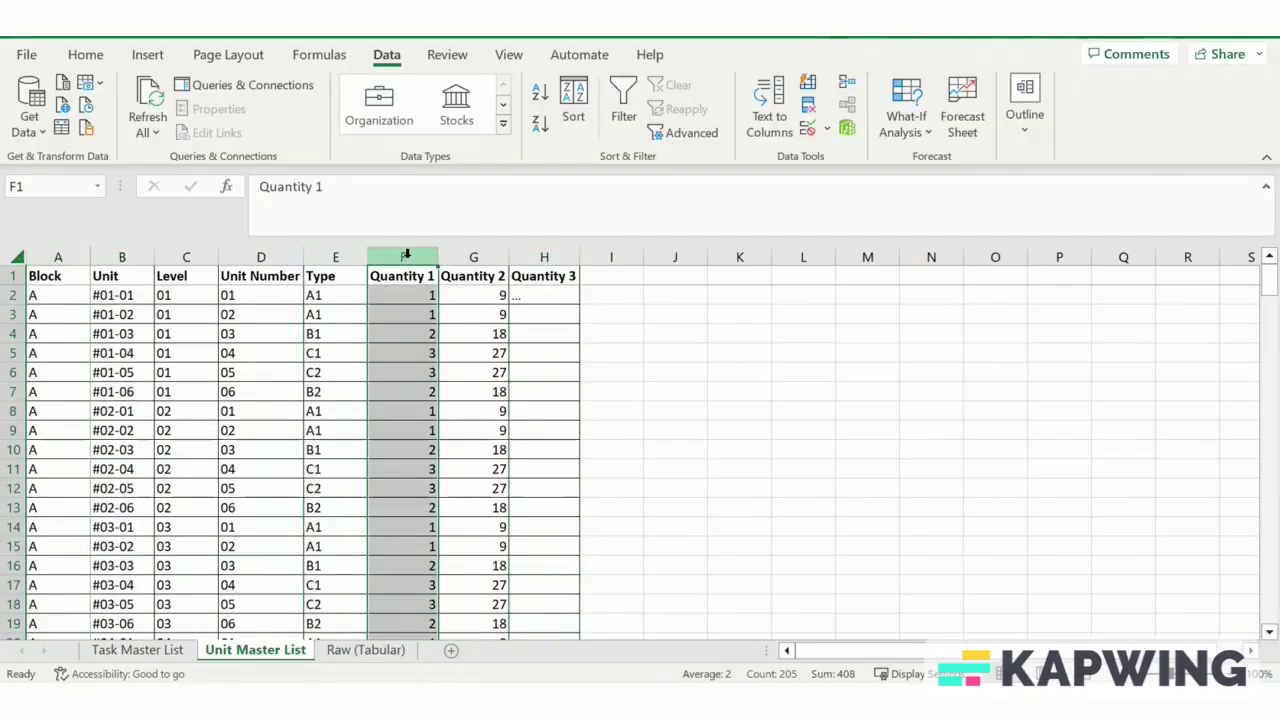
{"action": "left_click", "coordinate": [489, 256]}
{"action": "left_click", "coordinate": [523, 256]}
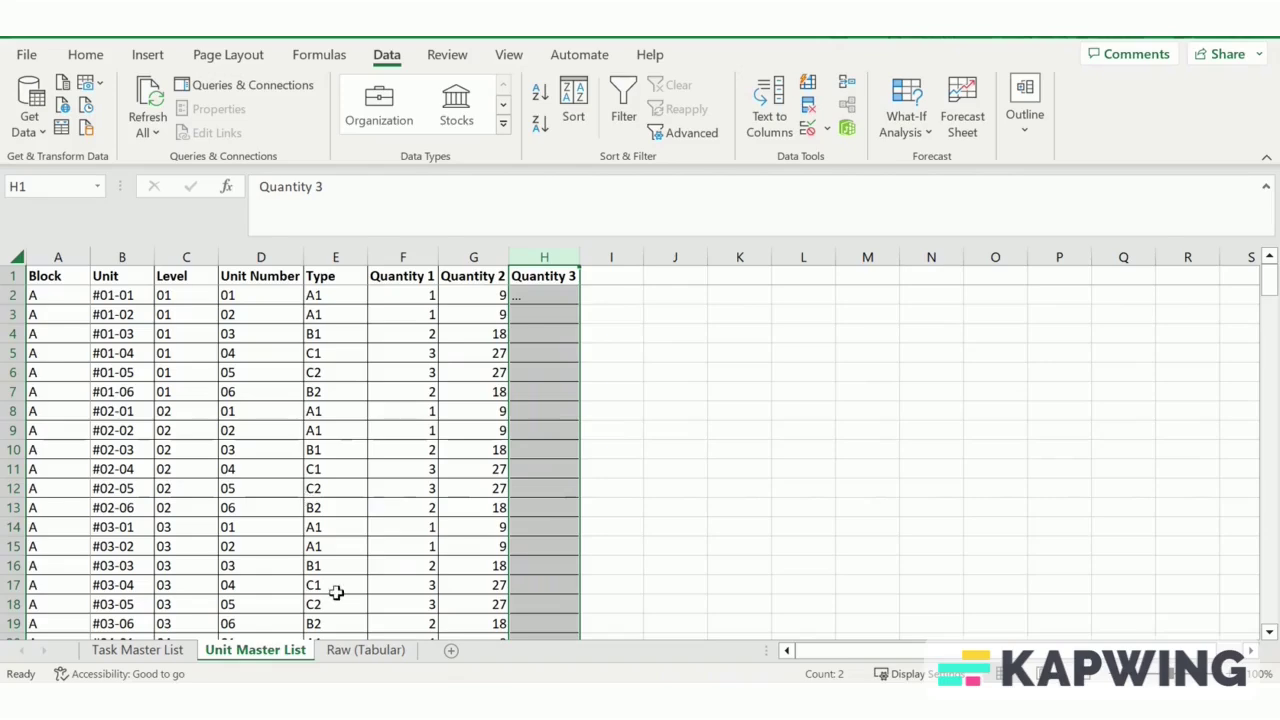
- Examine the Unit, Task, target date and actual date columns of the Raw (Tabular) sheet
{"action": "left_click", "coordinate": [366, 650]}
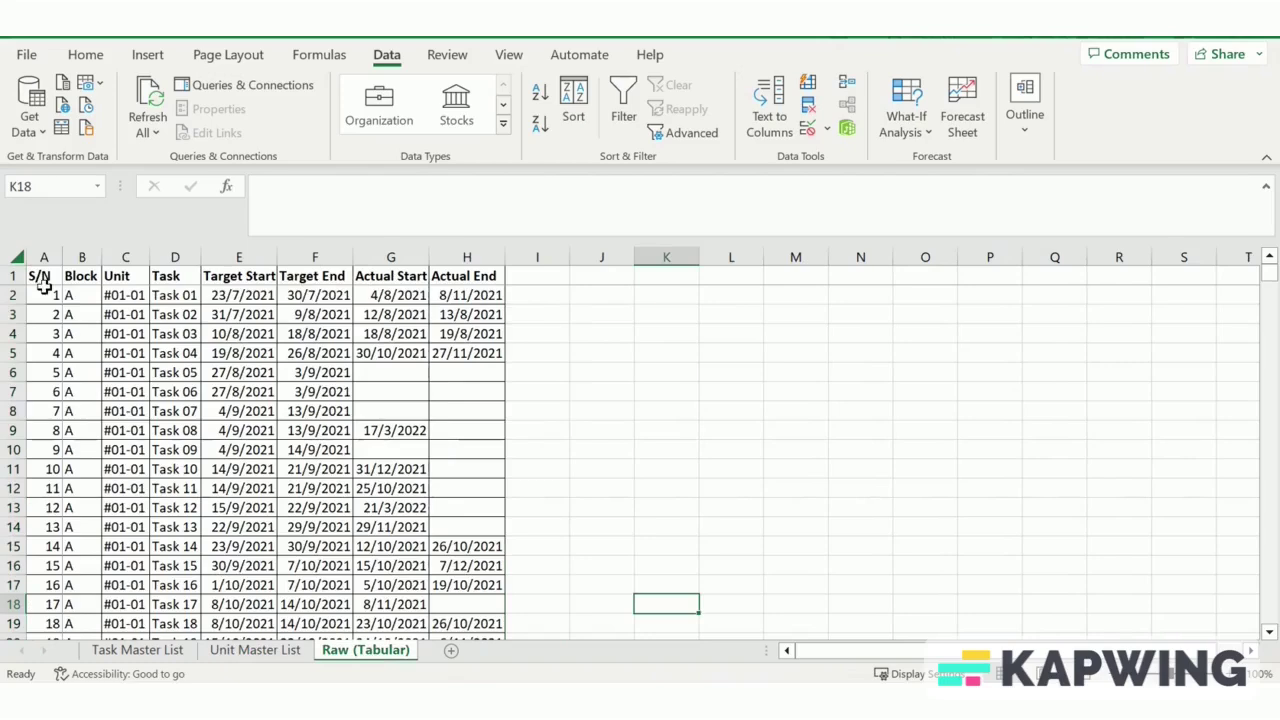
{"action": "left_click", "coordinate": [125, 257]}
{"action": "left_click", "coordinate": [175, 256]}
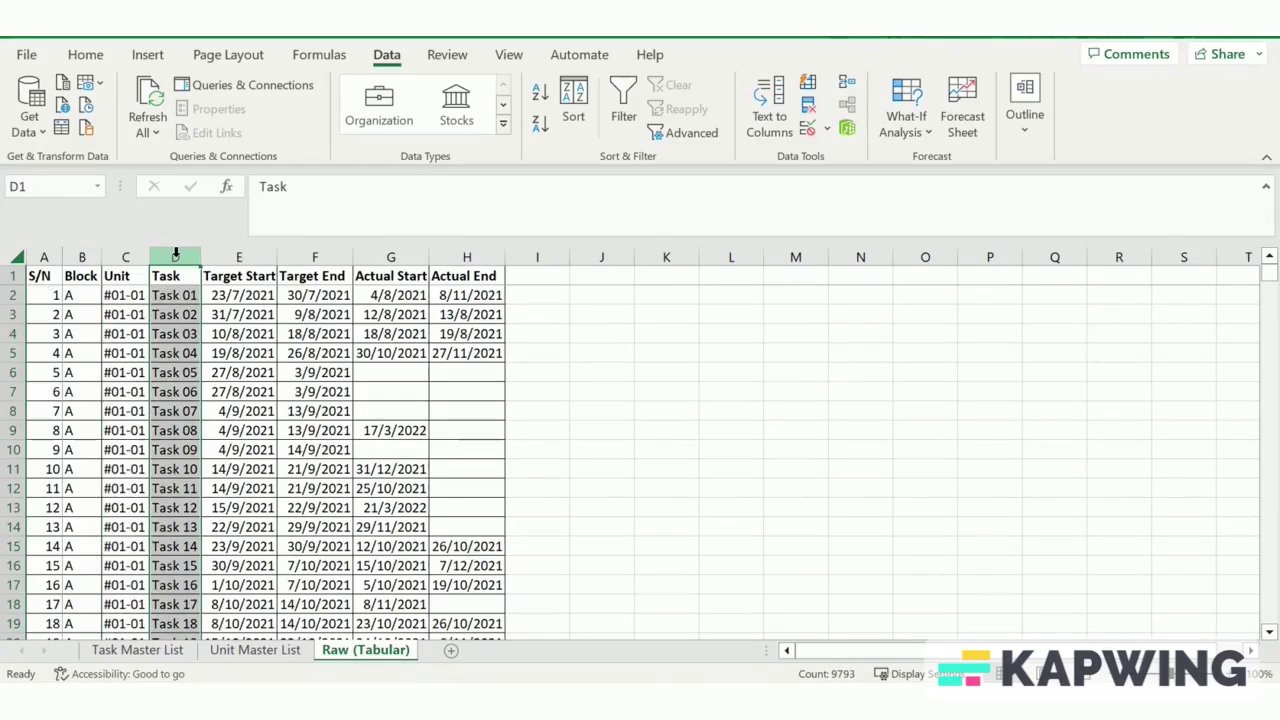
{"action": "left_click", "coordinate": [226, 254]}
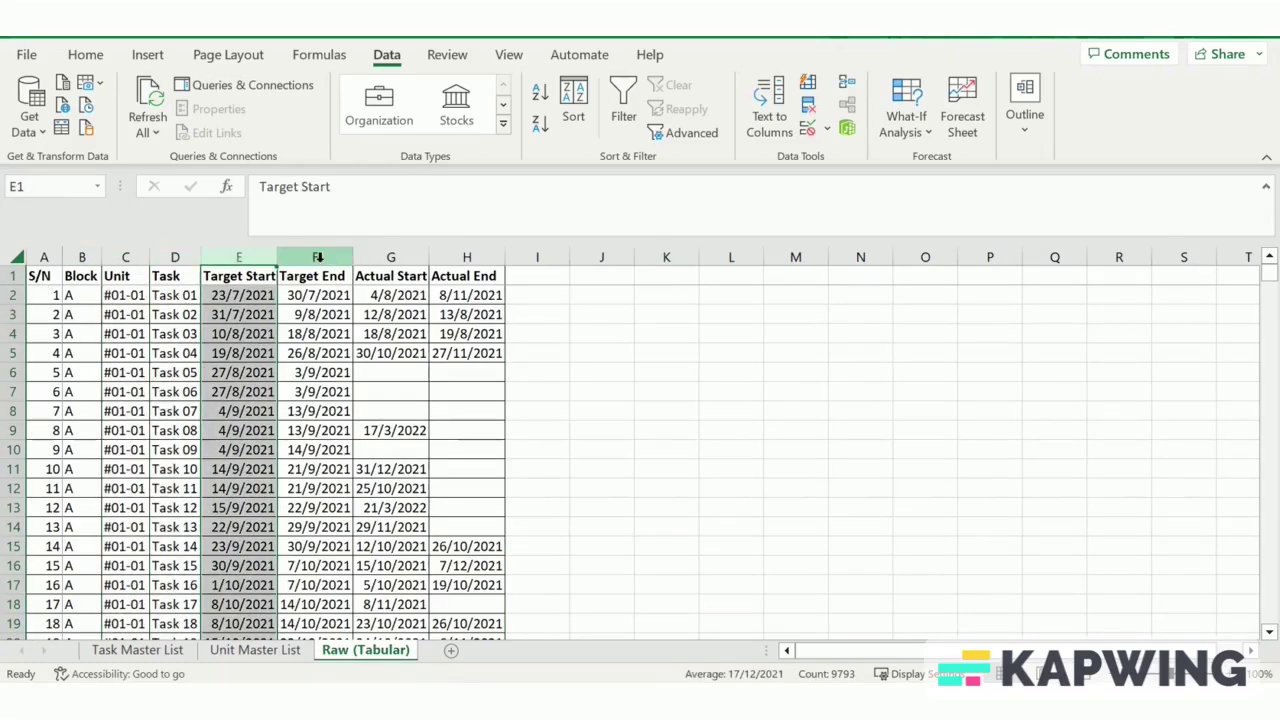
{"action": "left_click", "coordinate": [390, 257]}
{"action": "left_click", "coordinate": [466, 257]}
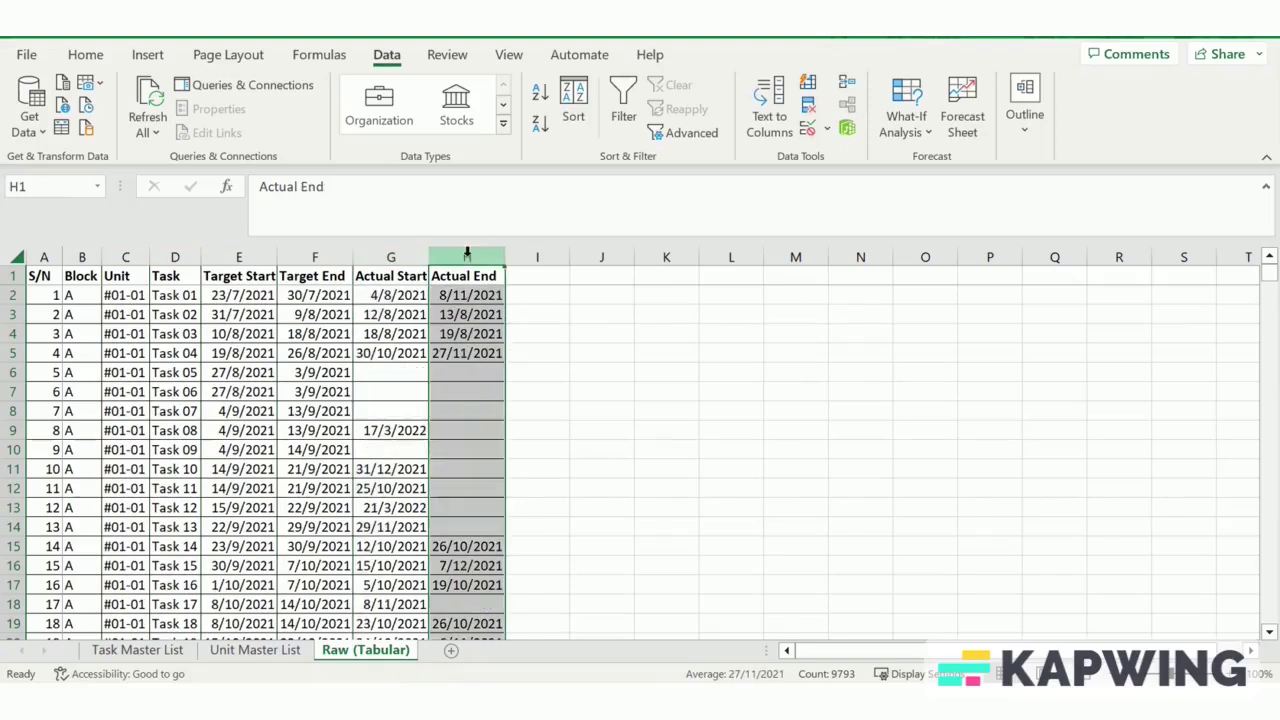
{"action": "left_click", "coordinate": [553, 466]}
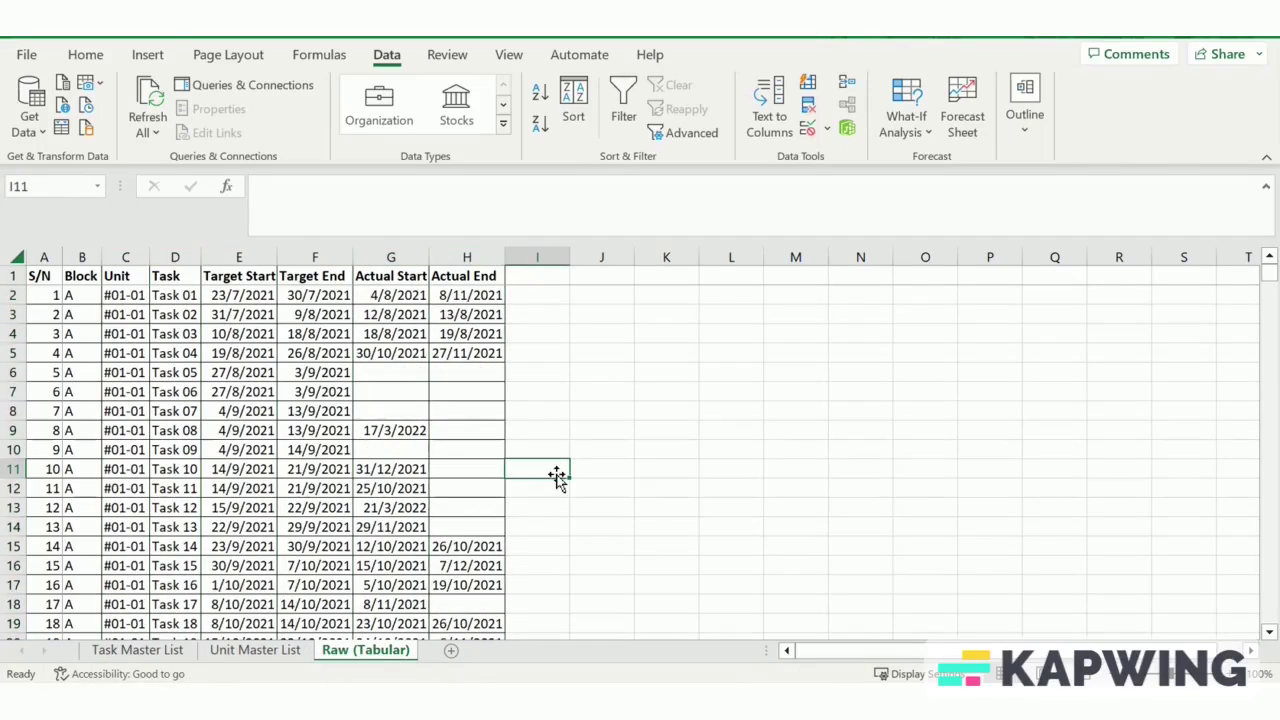
- Add a new worksheet and name it Unit Task Time Bridge
{"action": "left_click", "coordinate": [452, 652]}
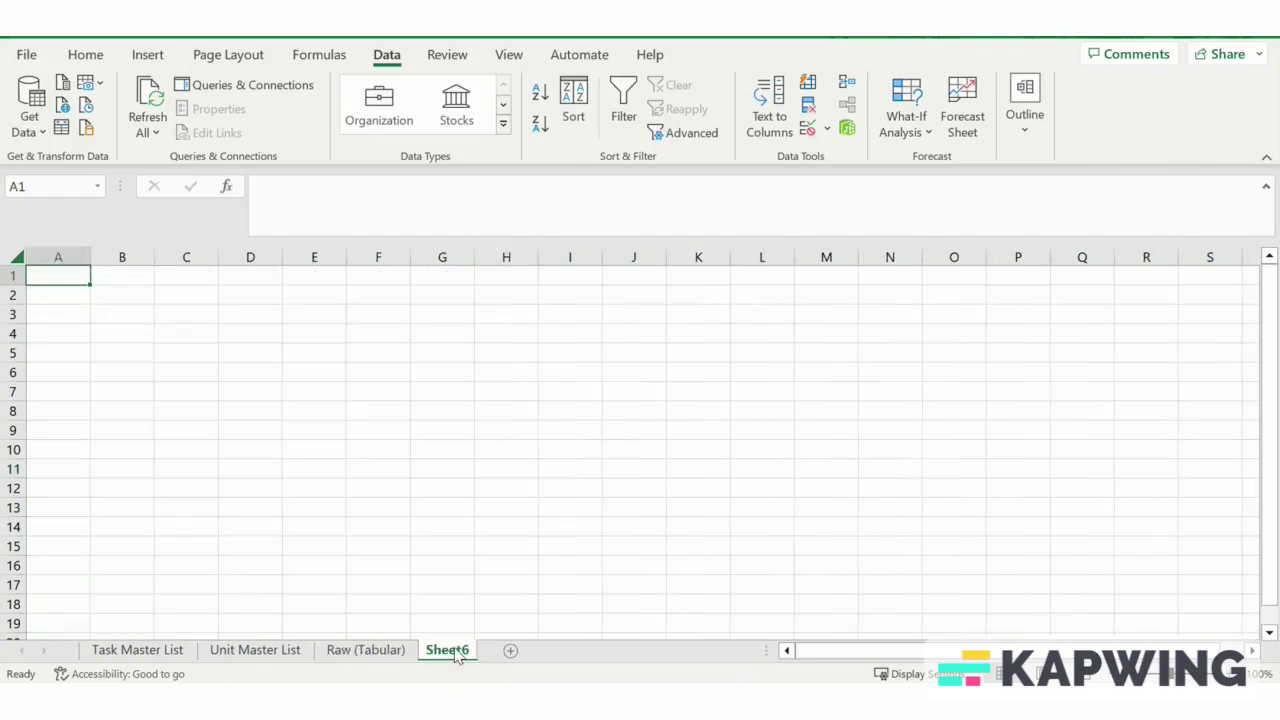
{"action": "double_click", "coordinate": [452, 650]}
{"action": "type", "text": "Unit"}
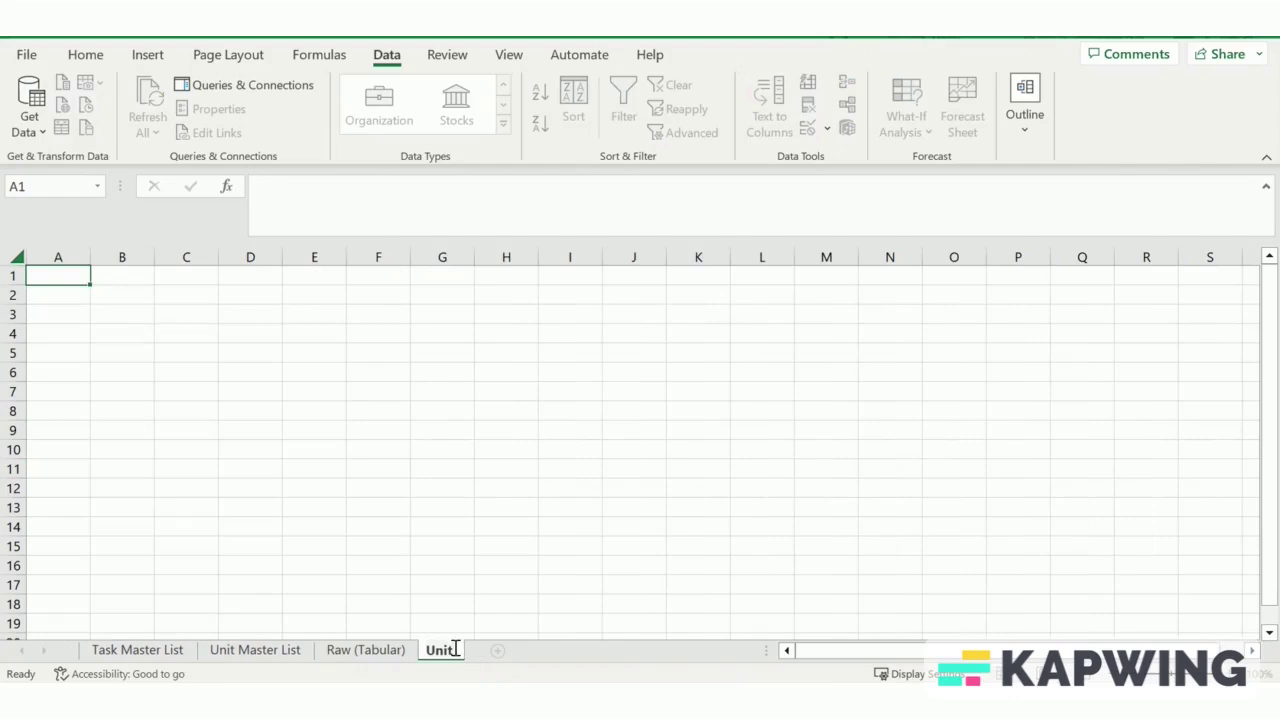
{"action": "type", "text": " (ask Time Bridg"}
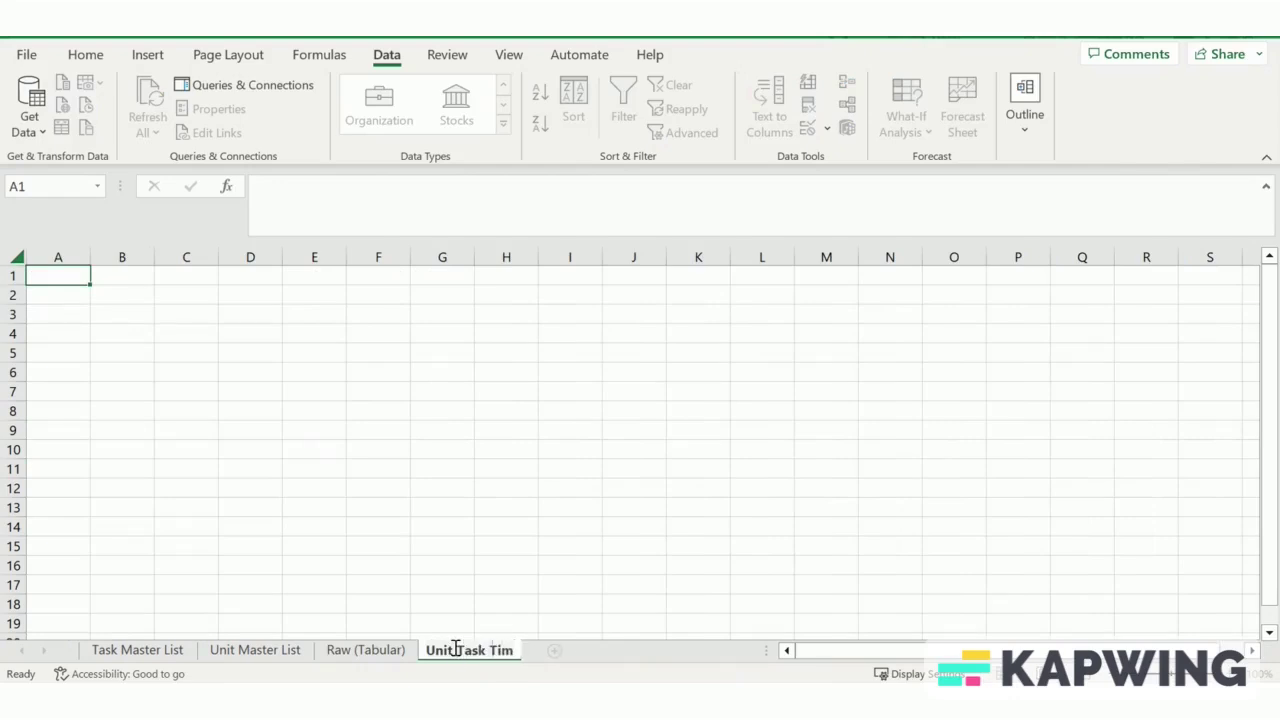
{"action": "type", "text": "e"}
{"action": "key", "text": "Return"}
- Enter the header Unit in A1 and link A2 to the first unit in the Unit Master List sheet
{"action": "type", "text": "Unit"}
{"action": "key", "text": "Return"}
{"action": "type", "text": "="}
{"action": "left_click", "coordinate": [223, 650]}
{"action": "left_click", "coordinate": [105, 295]}
{"action": "key", "text": "Return"}
- Fill the unit links down column A for every unit and clear the excess rows 206 and 207
{"action": "left_click", "coordinate": [255, 650]}
{"action": "mouse_move", "coordinate": [1268, 285]}
{"action": "left_mouse_down"}
{"action": "mouse_move", "coordinate": [1268, 614]}
{"action": "mouse_move", "coordinate": [1268, 285]}
{"action": "left_mouse_up"}
{"action": "left_click", "coordinate": [365, 650]}
{"action": "left_click", "coordinate": [495, 650]}
{"action": "left_click", "coordinate": [58, 295]}
{"action": "left_click_drag", "start_coordinate": [90, 304], "coordinate": [111, 490]}
{"action": "left_click_drag", "start_coordinate": [8, 469], "coordinate": [8, 488]}
{"action": "key", "text": "Delete"}
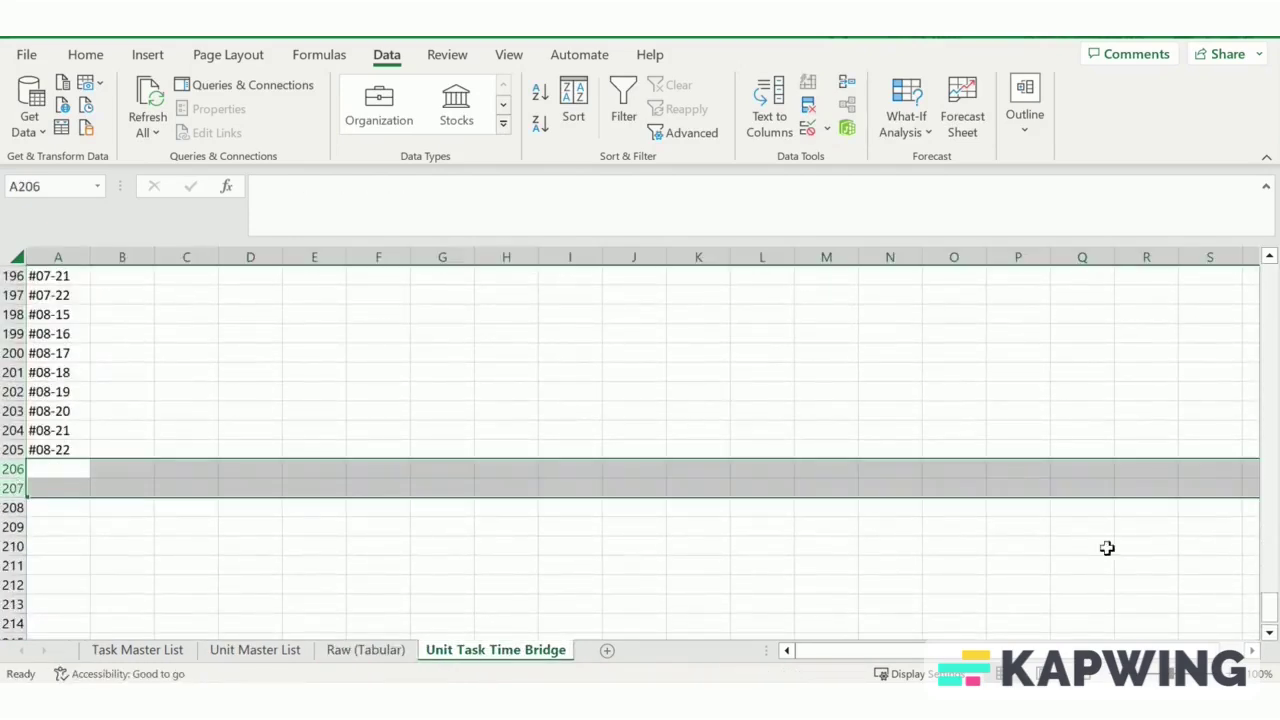
- Add a Quantity column in B that links each unit to its Quantity 1 value in the Unit Master List sheet
{"action": "left_click_drag", "start_coordinate": [1266, 608], "coordinate": [1272, 265]}
{"action": "left_click", "coordinate": [128, 275]}
{"action": "type", "text": "Quantity"}
{"action": "left_click", "coordinate": [133, 293]}
{"action": "type", "text": "="}
{"action": "left_click", "coordinate": [255, 650]}
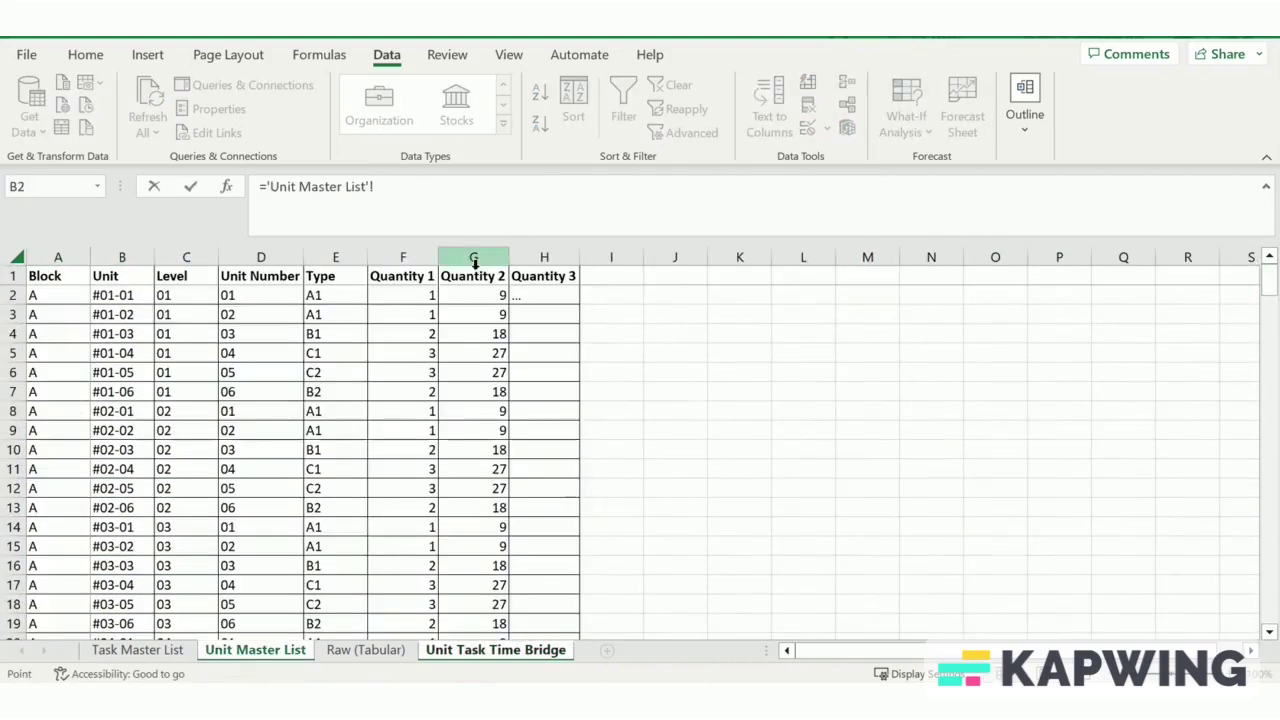
{"action": "left_click", "coordinate": [403, 296]}
{"action": "key", "text": "Return"}
{"action": "left_click", "coordinate": [140, 297]}
{"action": "double_click", "coordinate": [154, 303]}
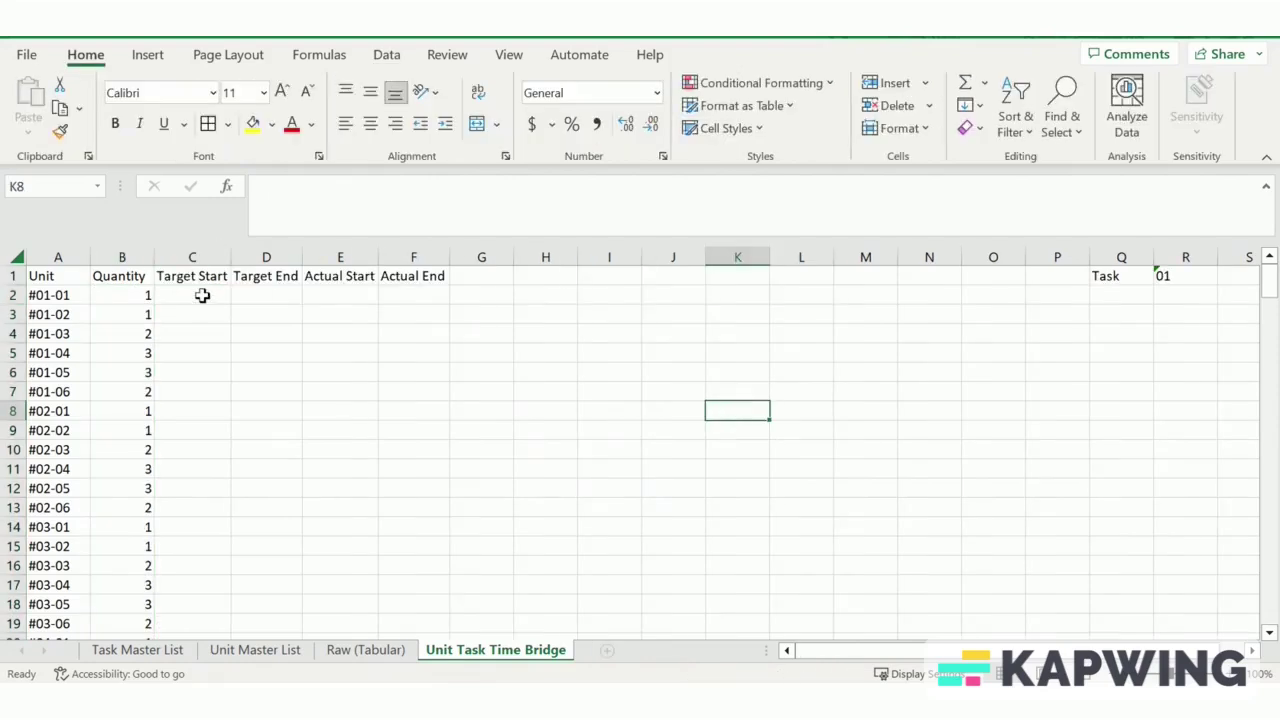
- Start a SUMIFS formula in C2 that sums Raw (Tabular) column E:E, with unit column $C:$C matched against $A2
{"action": "left_click", "coordinate": [202, 295]}
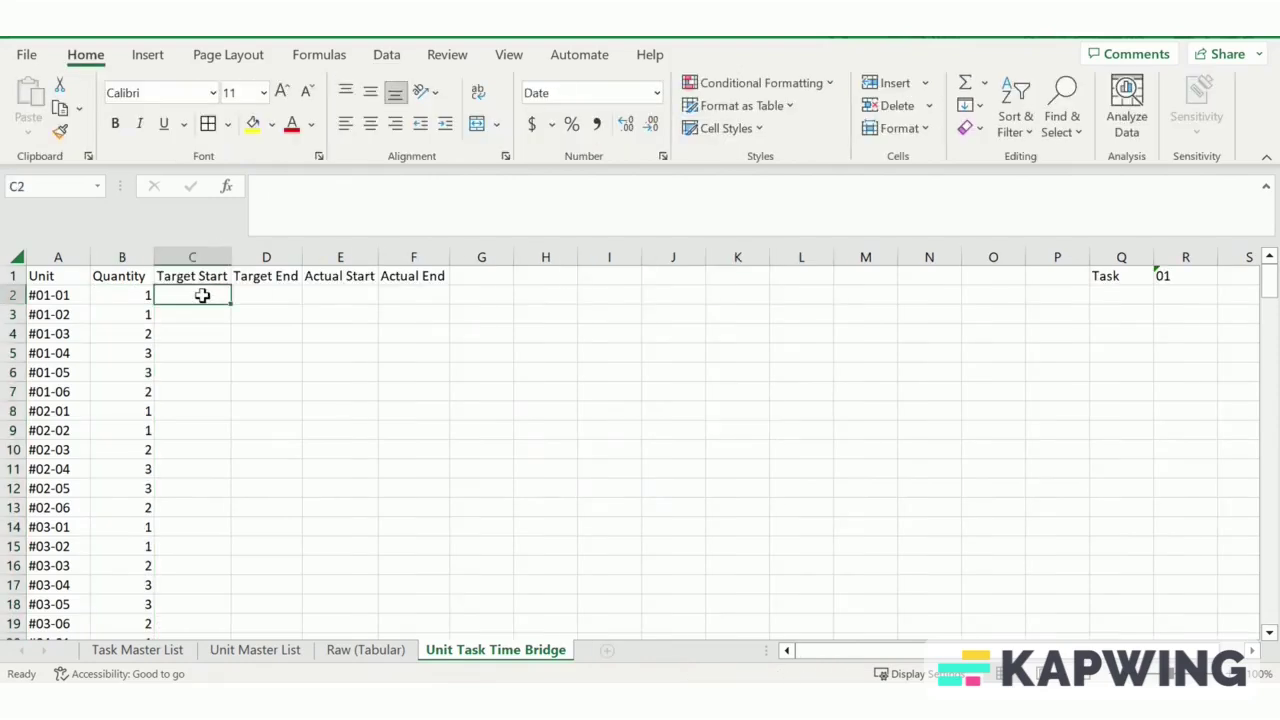
{"action": "type", "text": "=sumifs("}
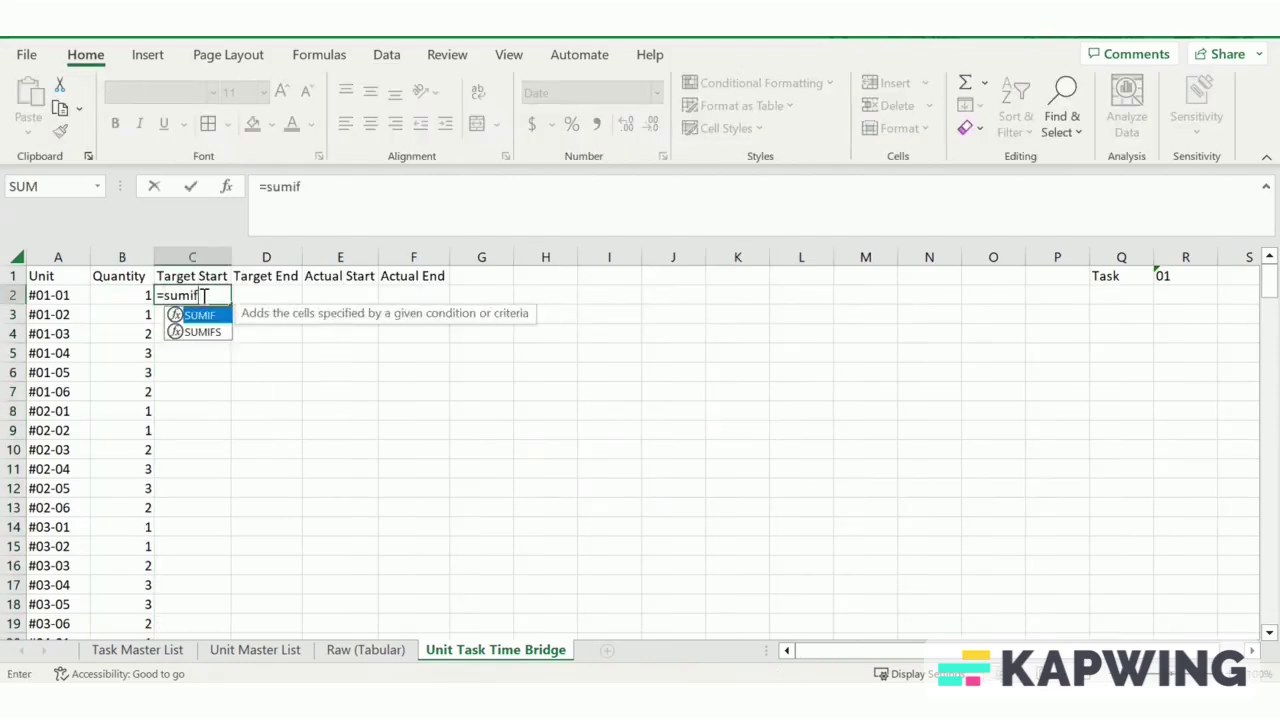
{"action": "left_click", "coordinate": [360, 650]}
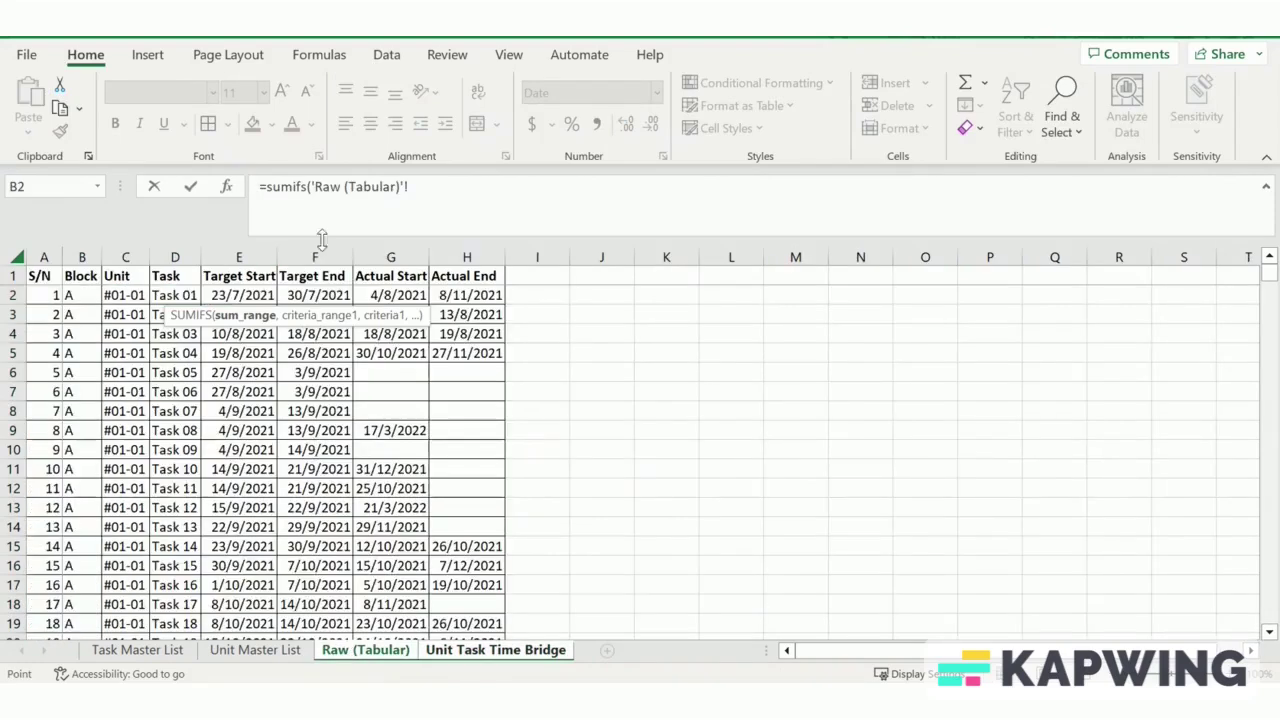
{"action": "left_click", "coordinate": [253, 250]}
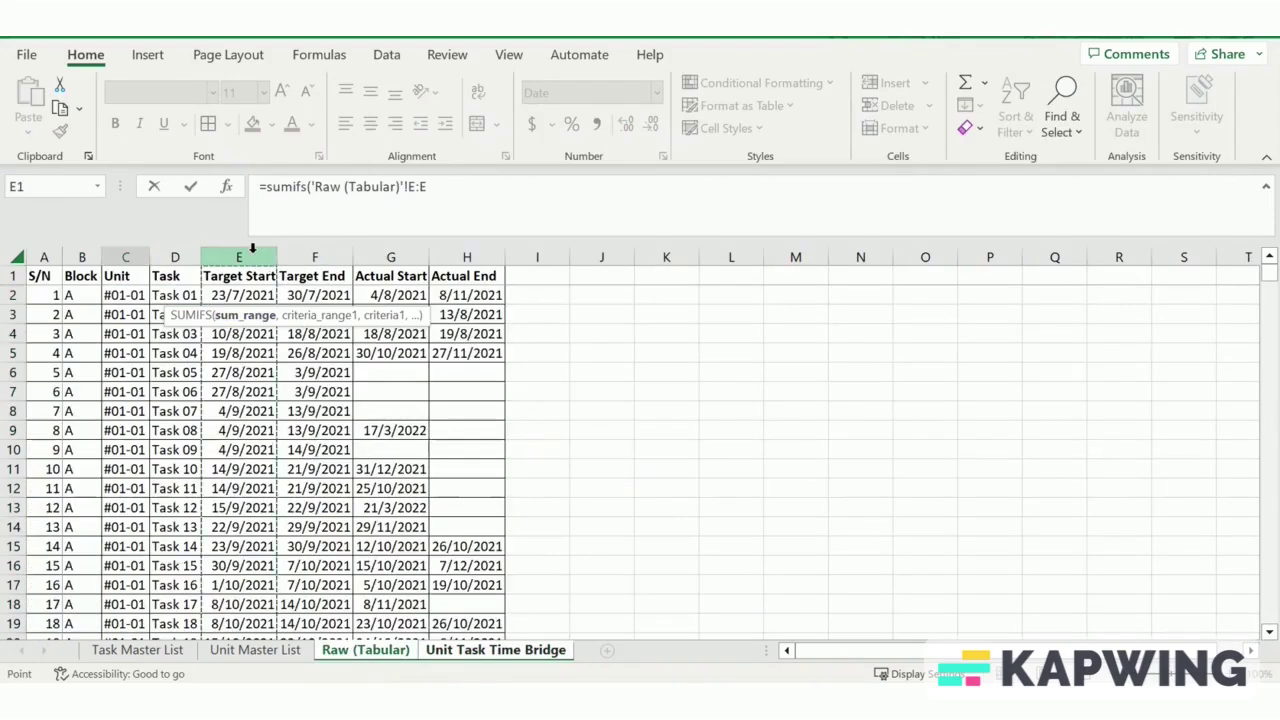
{"action": "type", "text": ","}
{"action": "left_click", "coordinate": [127, 256]}
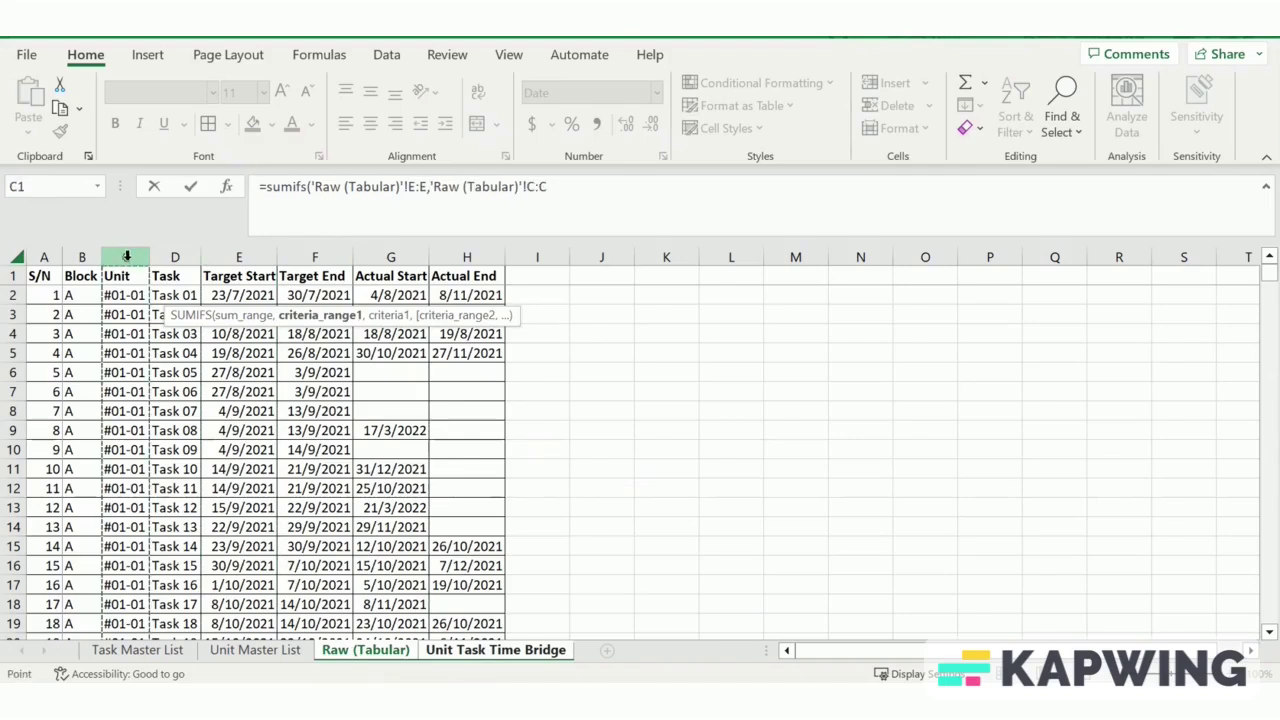
{"action": "type", "text": ","}
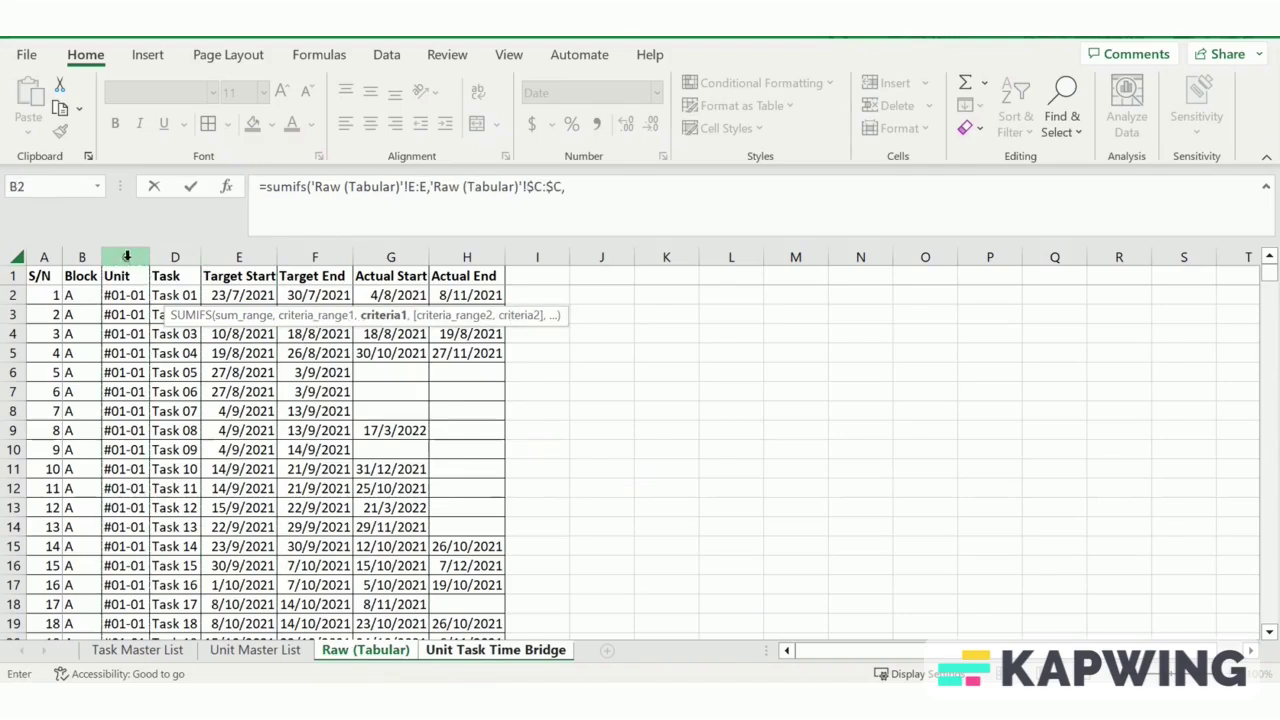
{"action": "left_click", "coordinate": [462, 649]}
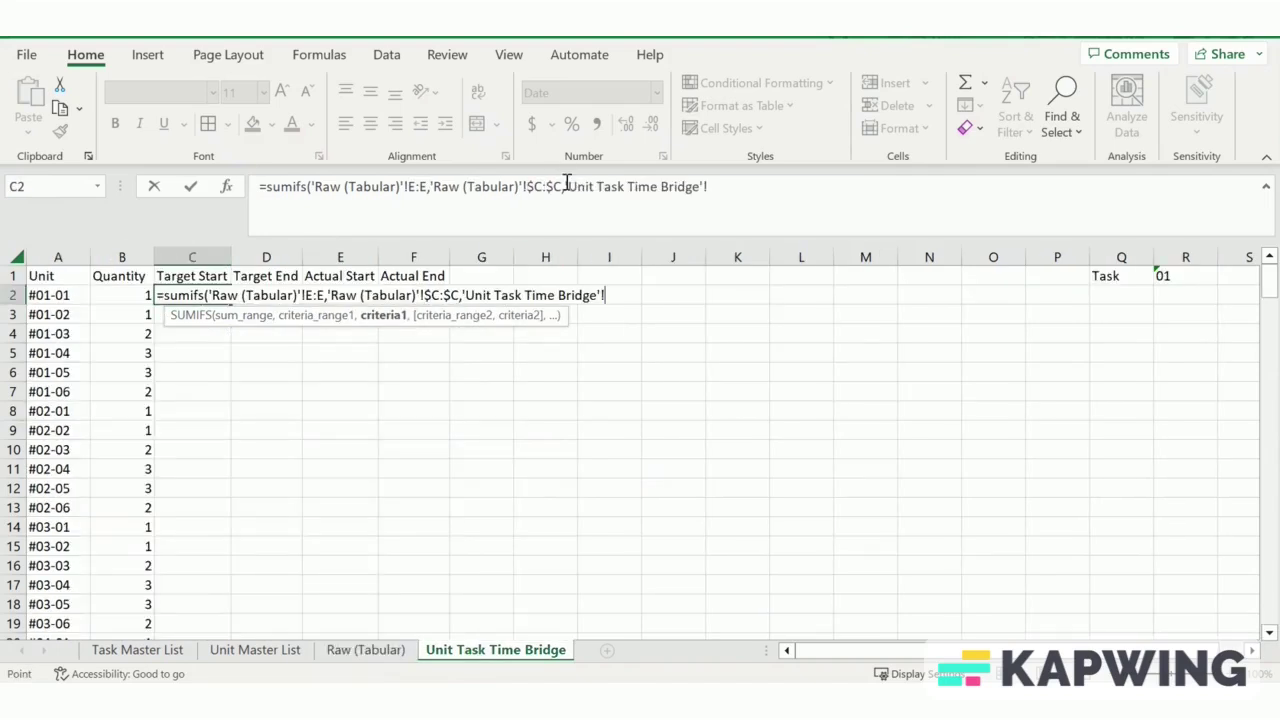
{"action": "left_click_drag", "start_coordinate": [567, 186], "coordinate": [688, 184]}
{"action": "type", "text": "$A2"}
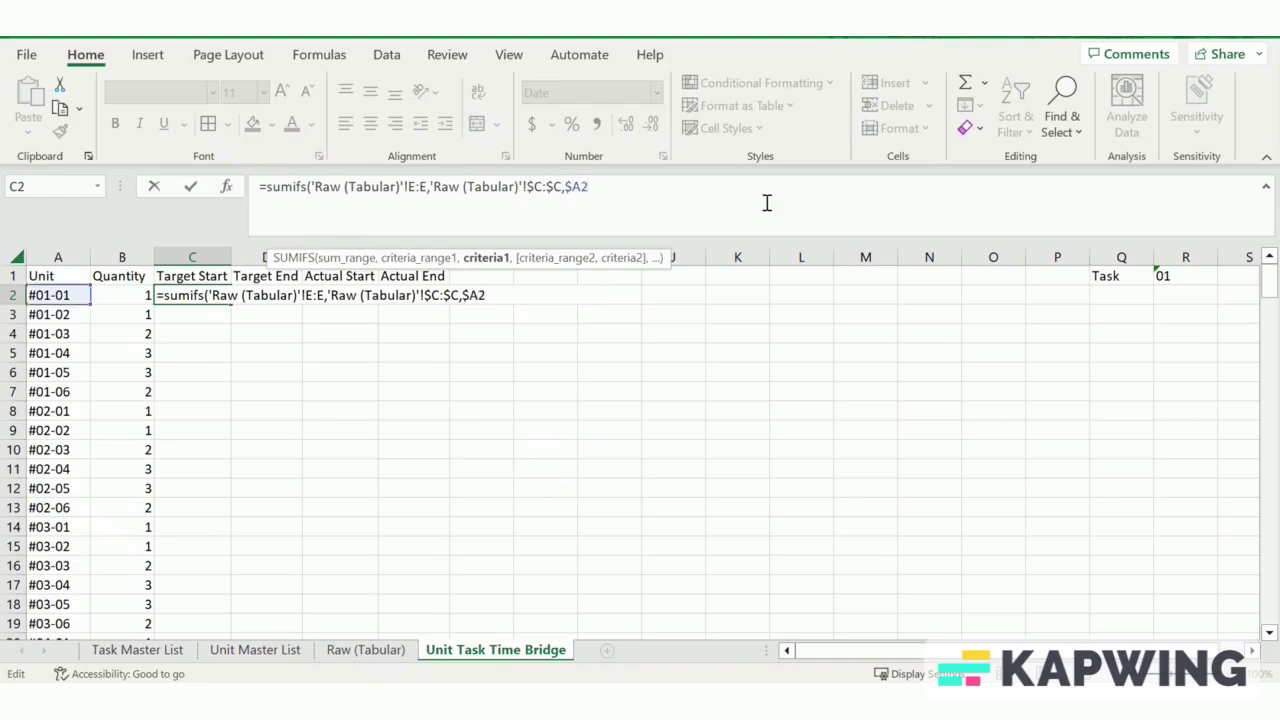
- Complete the SUMIFS formula with a second criterion matching Raw (Tabular) column $D:$D against "Task "&$R$1
{"action": "type", "text": ","}
{"action": "left_click", "coordinate": [365, 649]}
{"action": "left_click", "coordinate": [181, 257]}
{"action": "key", "text": "F4"}
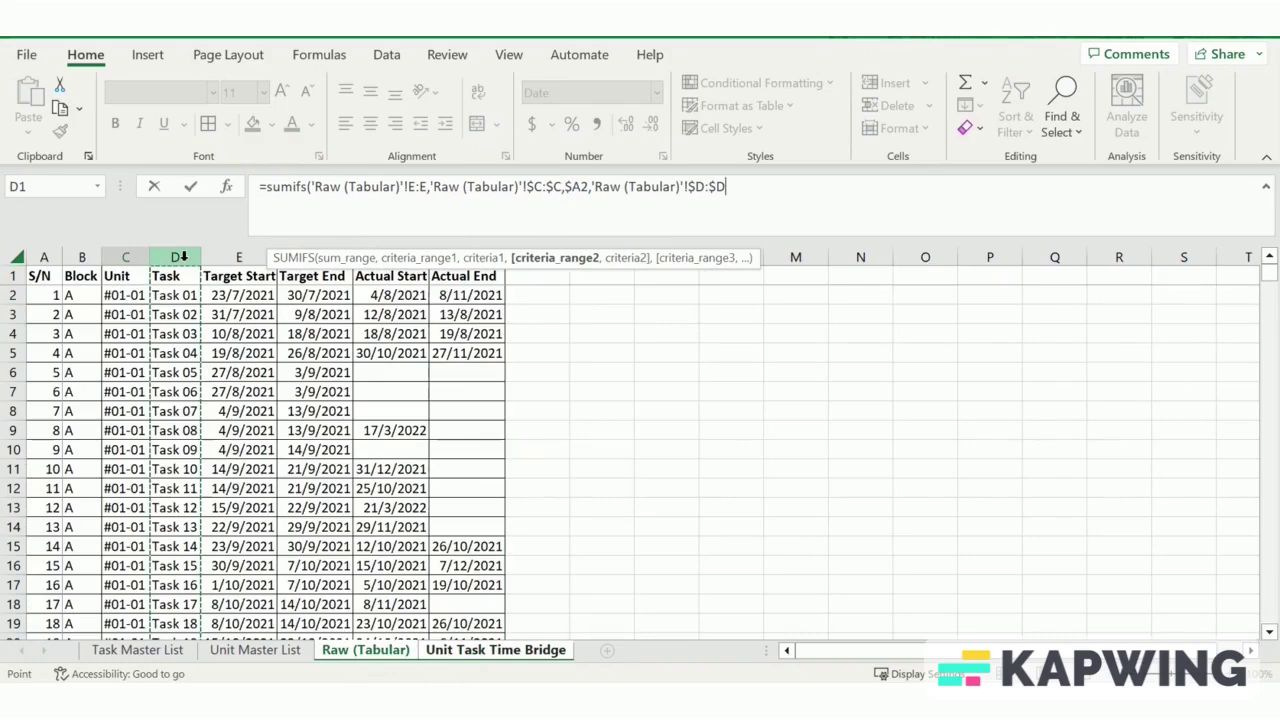
{"action": "type", "text": ","}
{"action": "left_click", "coordinate": [456, 652]}
{"action": "left_click_drag", "start_coordinate": [872, 187], "coordinate": [727, 190]}
{"action": "type", "text": "\"&"}
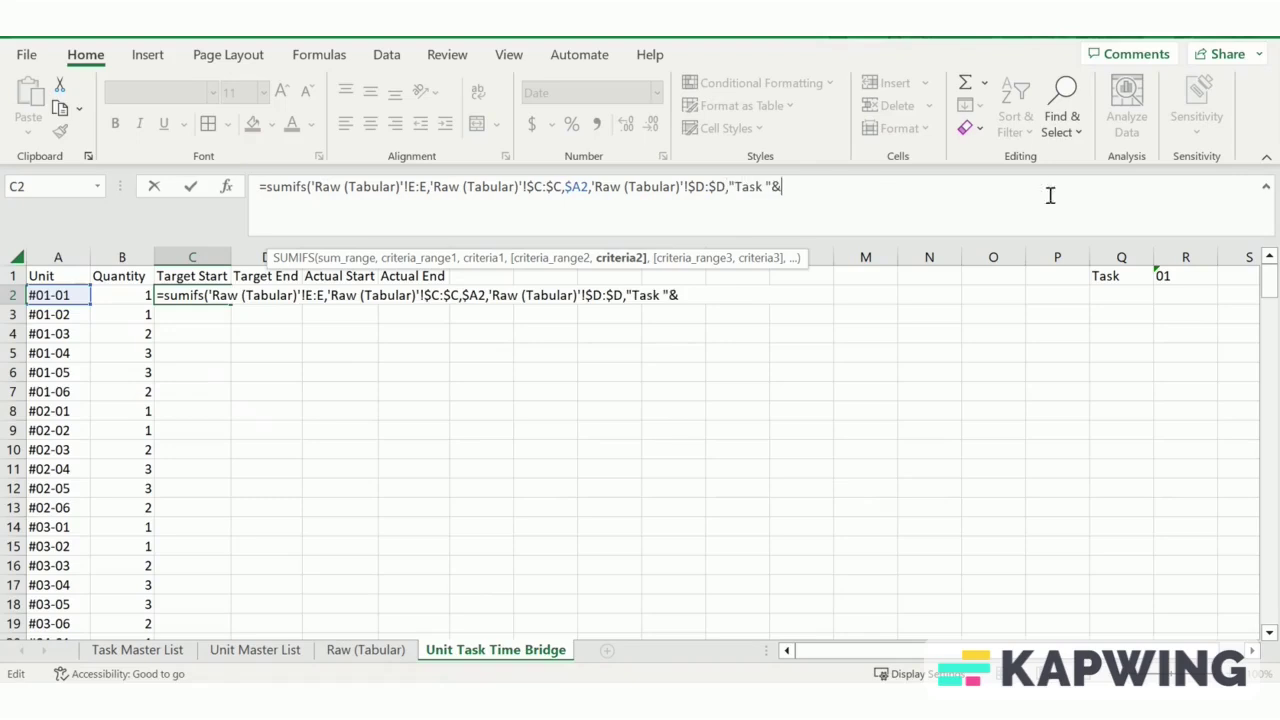
{"action": "type", "text": "R2"}
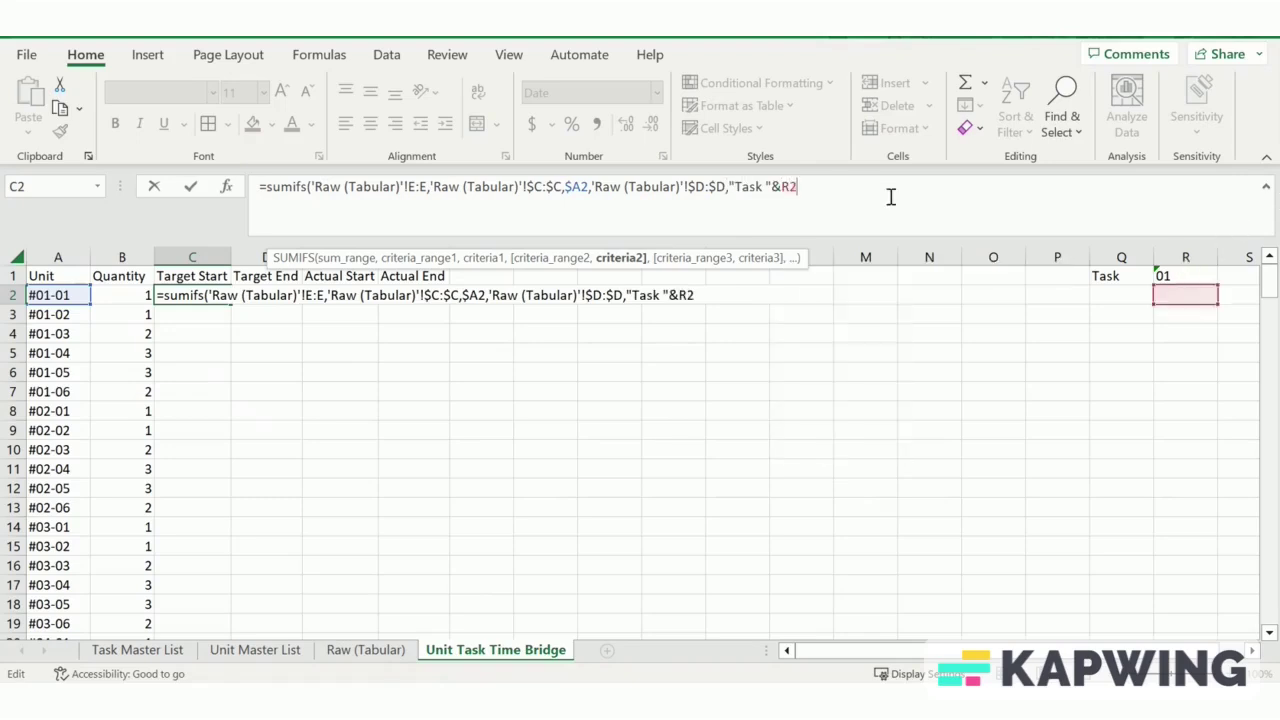
{"action": "key", "text": "BackSpace"}
{"action": "type", "text": "1"}
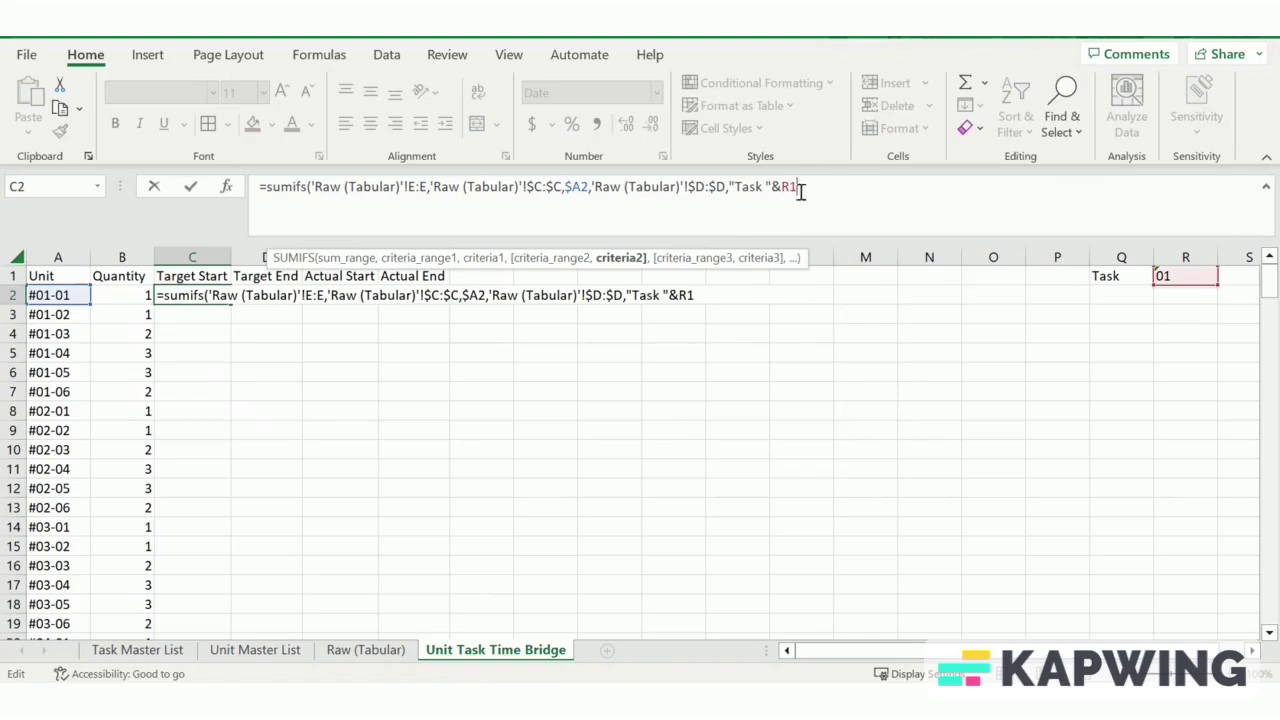
{"action": "key", "text": "F4"}
{"action": "type", "text": ")"}
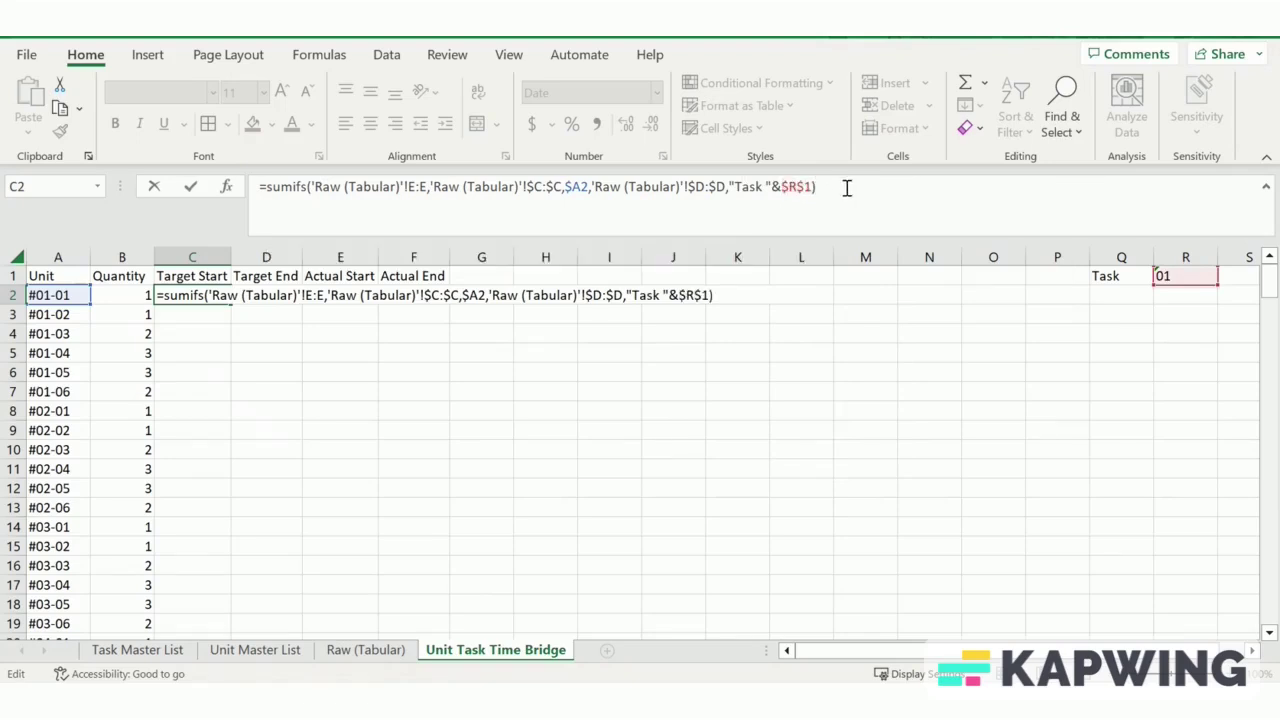
{"action": "key", "text": "Return"}
- Fill the Target Start formula down column C, and copy it into the Target End column for all units
{"action": "left_click", "coordinate": [218, 295]}
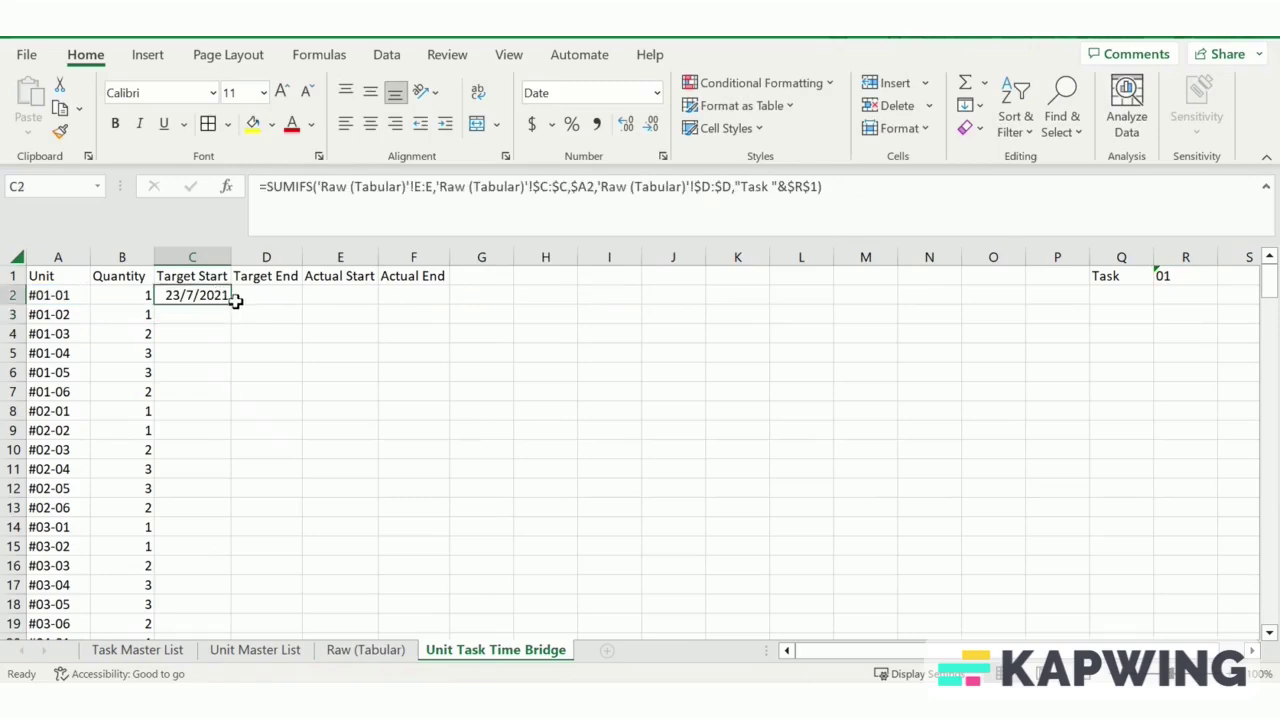
{"action": "double_click", "coordinate": [236, 300]}
{"action": "left_click", "coordinate": [214, 295]}
{"action": "key", "text": "ctrl+c"}
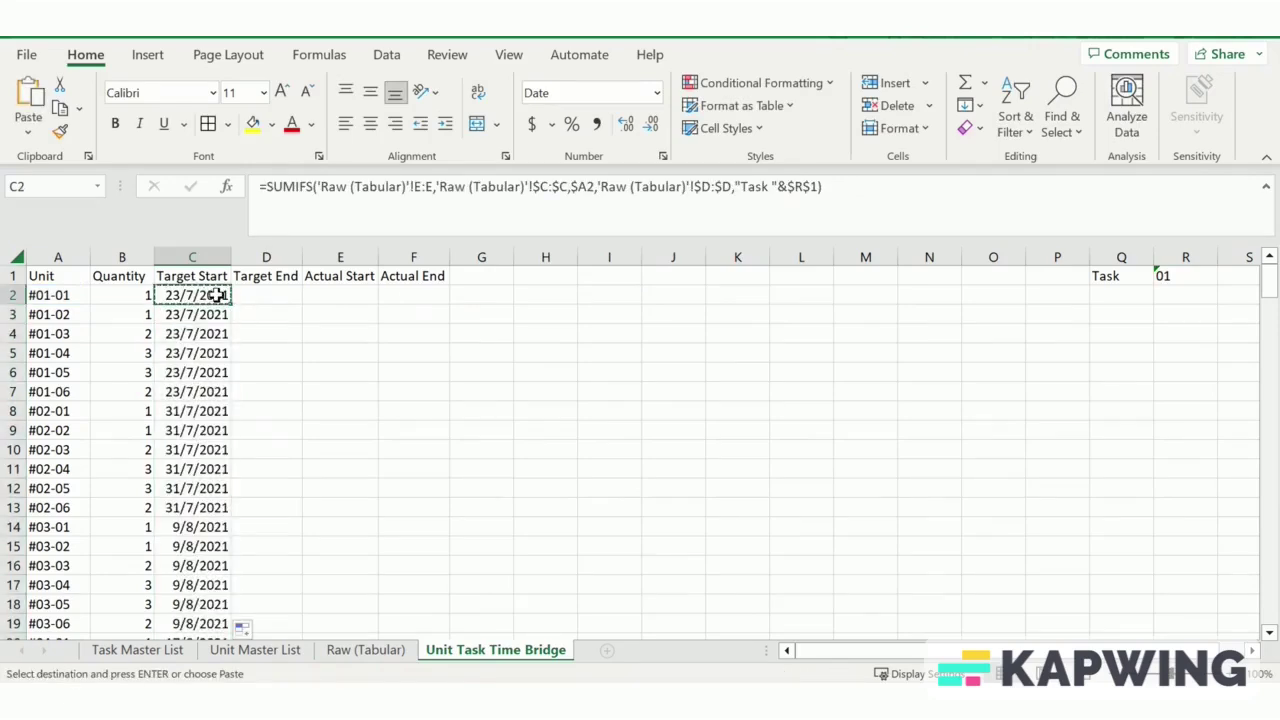
{"action": "left_click", "coordinate": [284, 295]}
{"action": "key", "text": "ctrl+v"}
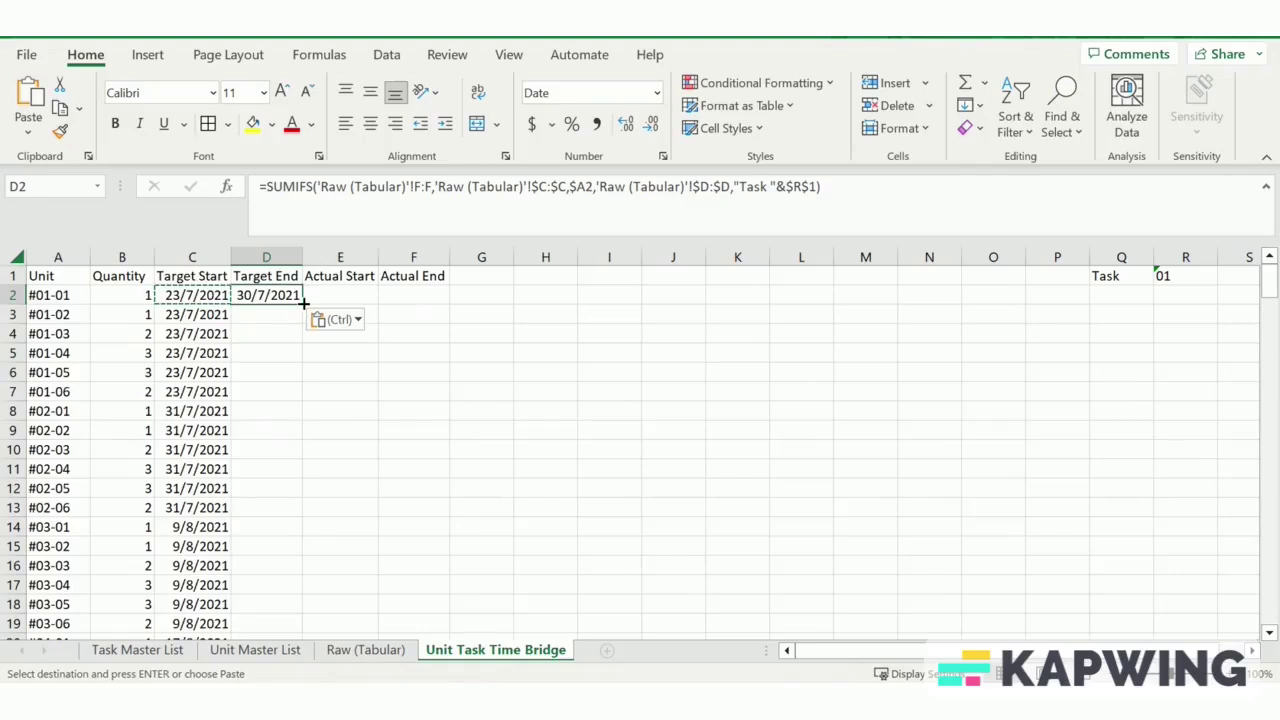
{"action": "double_click", "coordinate": [303, 304]}
- Copy the Target End formula into the Actual Start and Actual End columns for all units and autofit both columns
{"action": "left_click", "coordinate": [276, 298]}
{"action": "key", "text": "ctrl+c"}
{"action": "left_click_drag", "start_coordinate": [346, 300], "coordinate": [345, 257]}
{"action": "key", "text": "ctrl+v"}
{"action": "double_click", "coordinate": [450, 305]}
{"action": "double_click", "coordinate": [380, 257]}
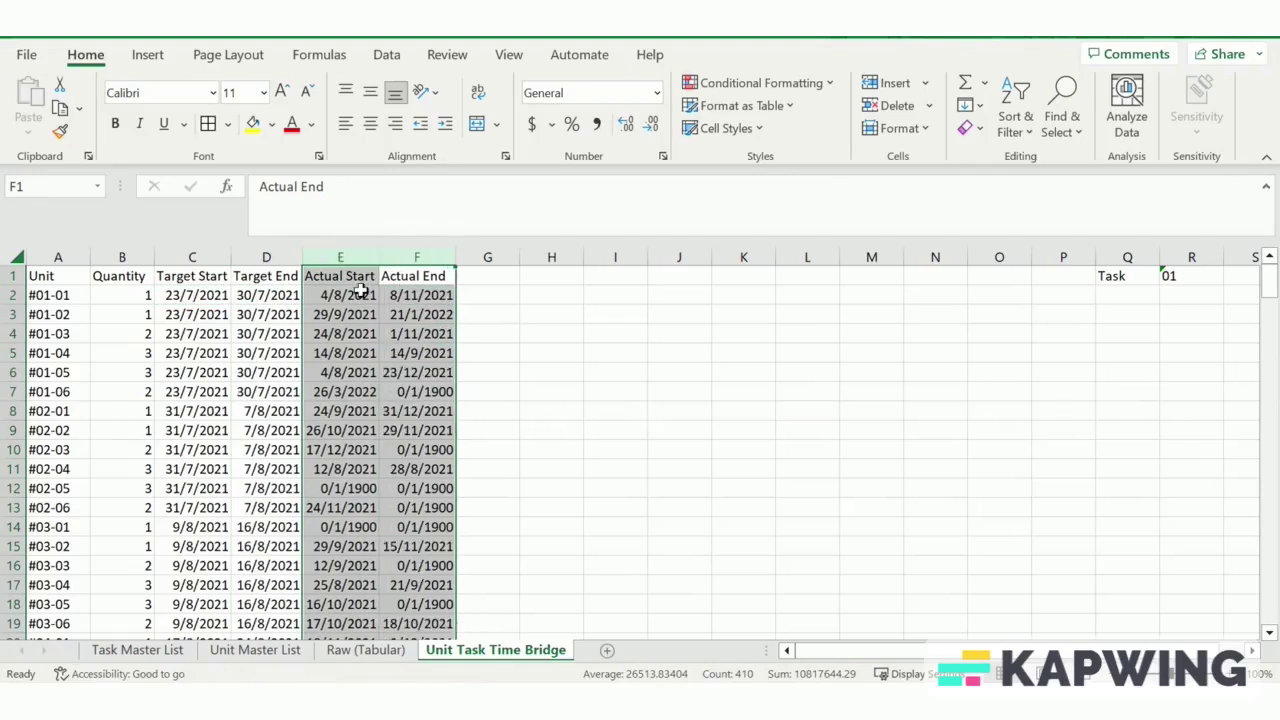
- Wrap the Actual Start SUMIFS in E2 in an IF that returns "Not Started" when the sum equals 0
{"action": "left_click", "coordinate": [360, 295]}
{"action": "left_click_drag", "start_coordinate": [266, 187], "coordinate": [934, 208]}
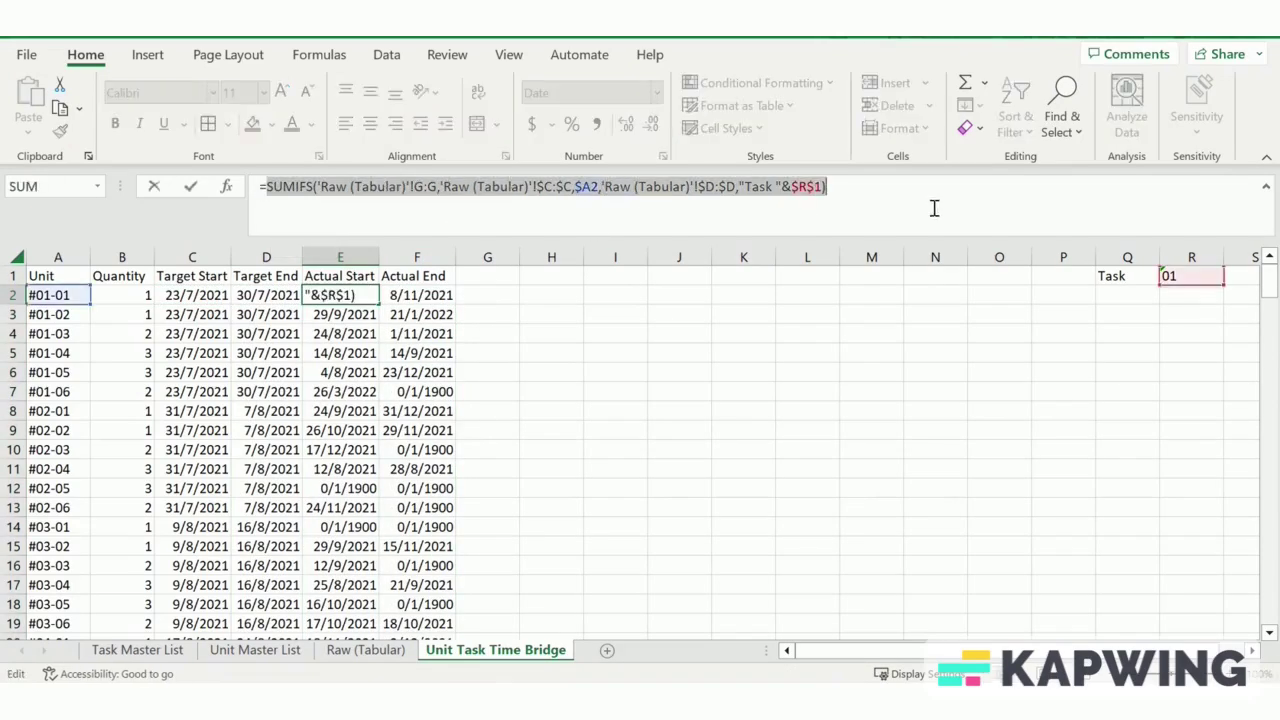
{"action": "right_click", "coordinate": [528, 189]}
{"action": "left_click", "coordinate": [550, 228]}
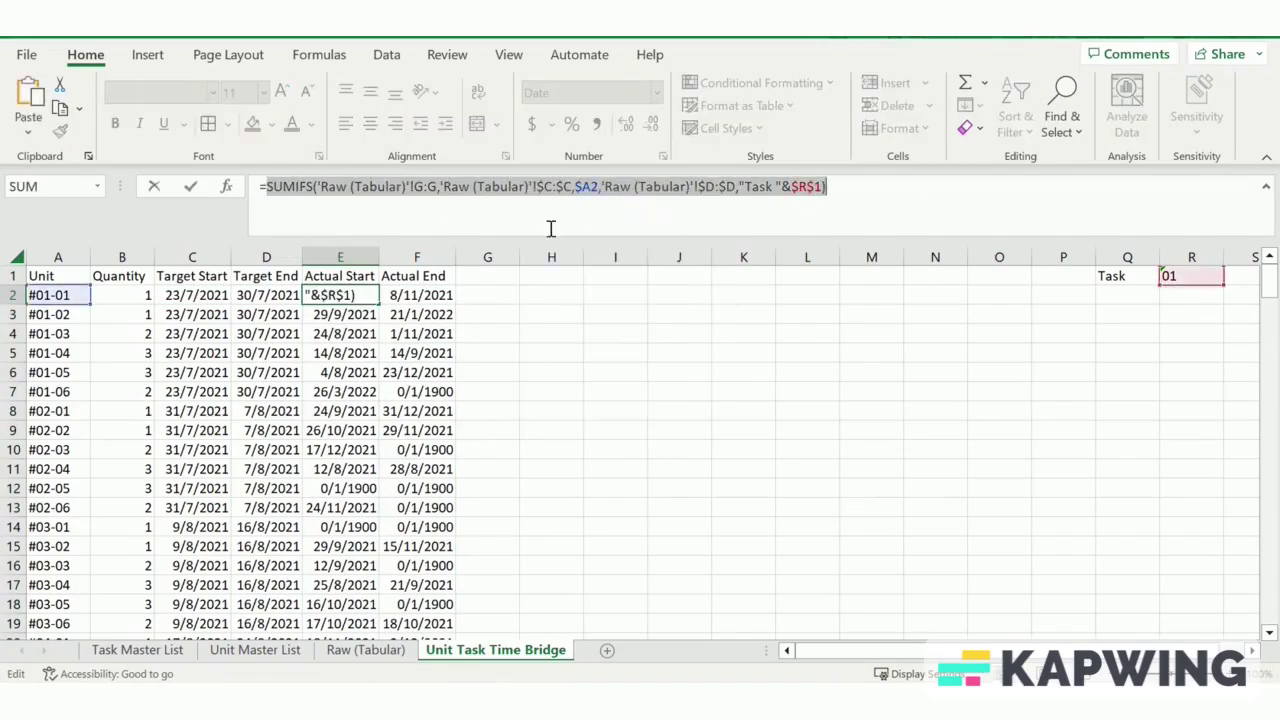
{"action": "left_click", "coordinate": [272, 189]}
{"action": "type", "text": "if("}
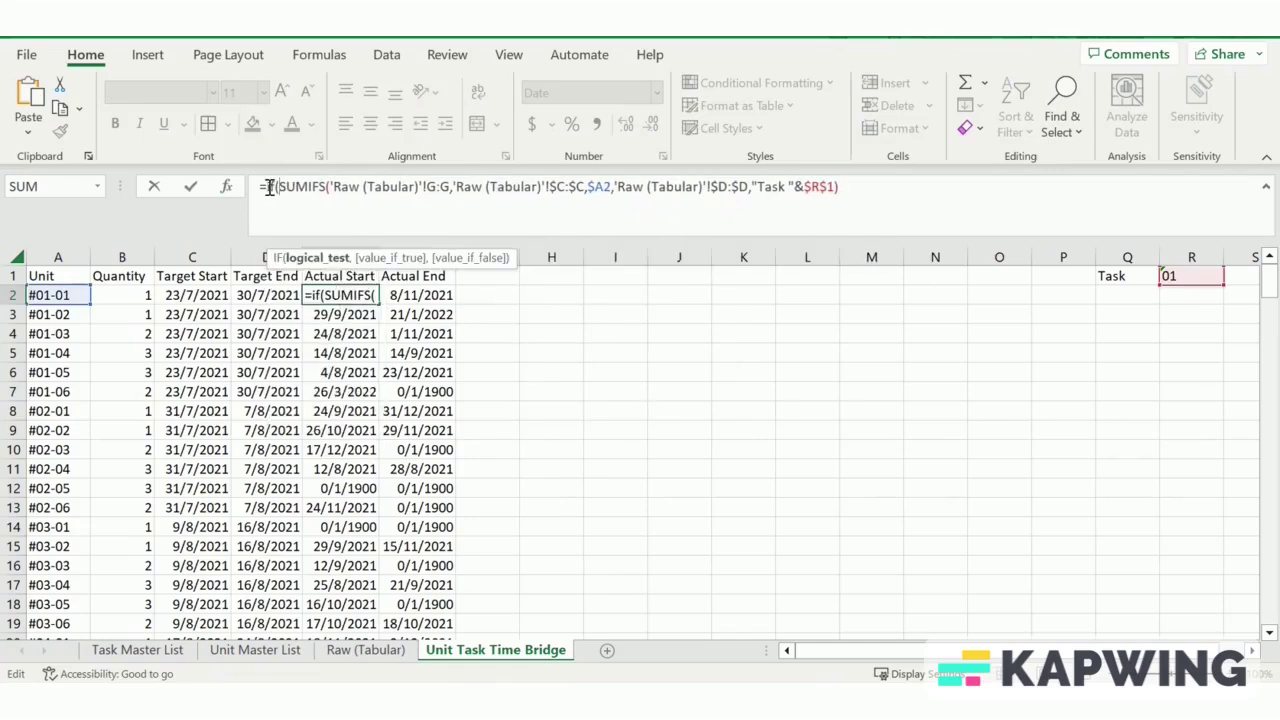
{"action": "left_click", "coordinate": [906, 182]}
{"action": "type", "text": "=0,"}
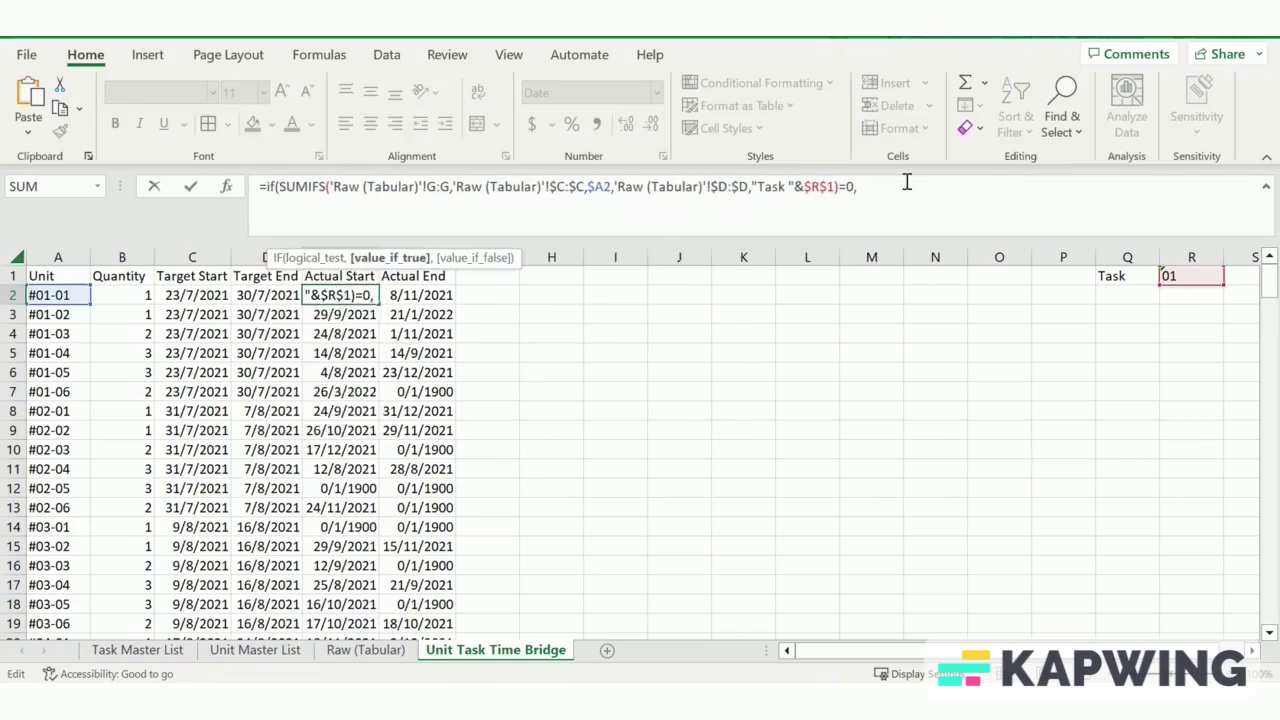
{"action": "type", "text": "\"Not Started\","}
- Finish the E2 IF with the copied SUMIFS as its false value, and fill the formula down the Actual Start column
{"action": "right_click", "coordinate": [945, 188]}
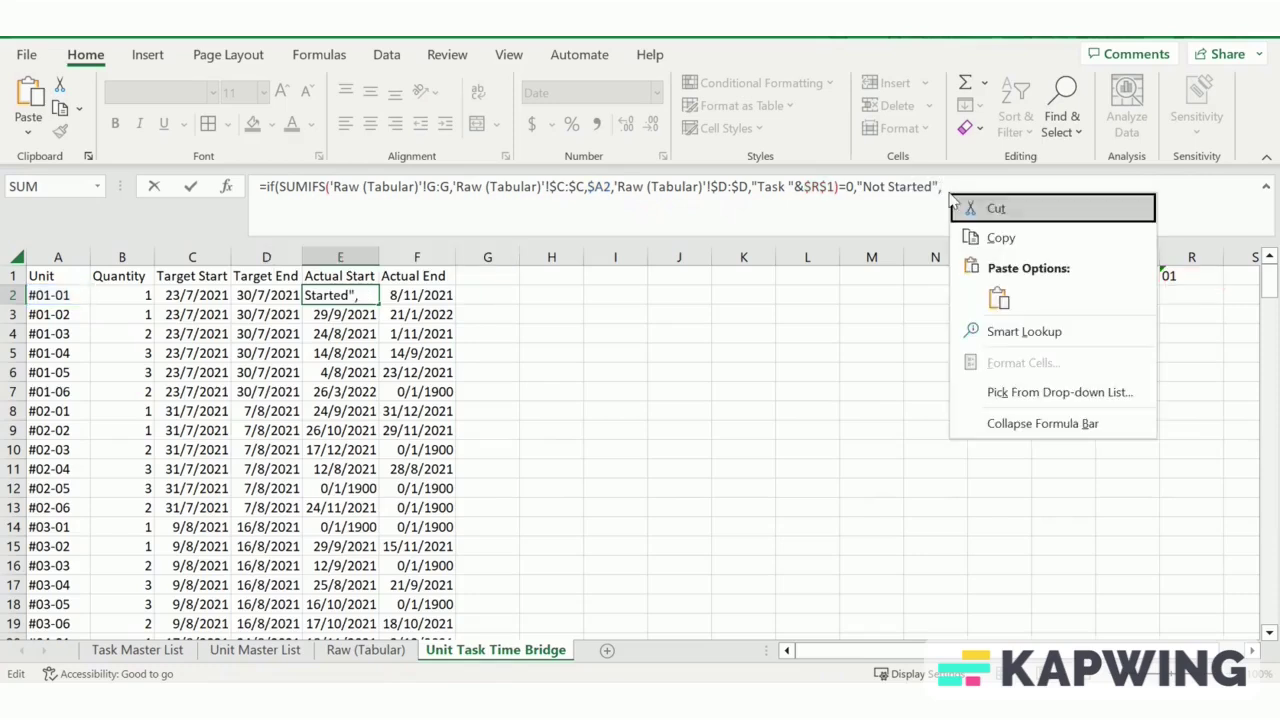
{"action": "left_click", "coordinate": [1025, 180]}
{"action": "key", "text": "ctrl+v"}
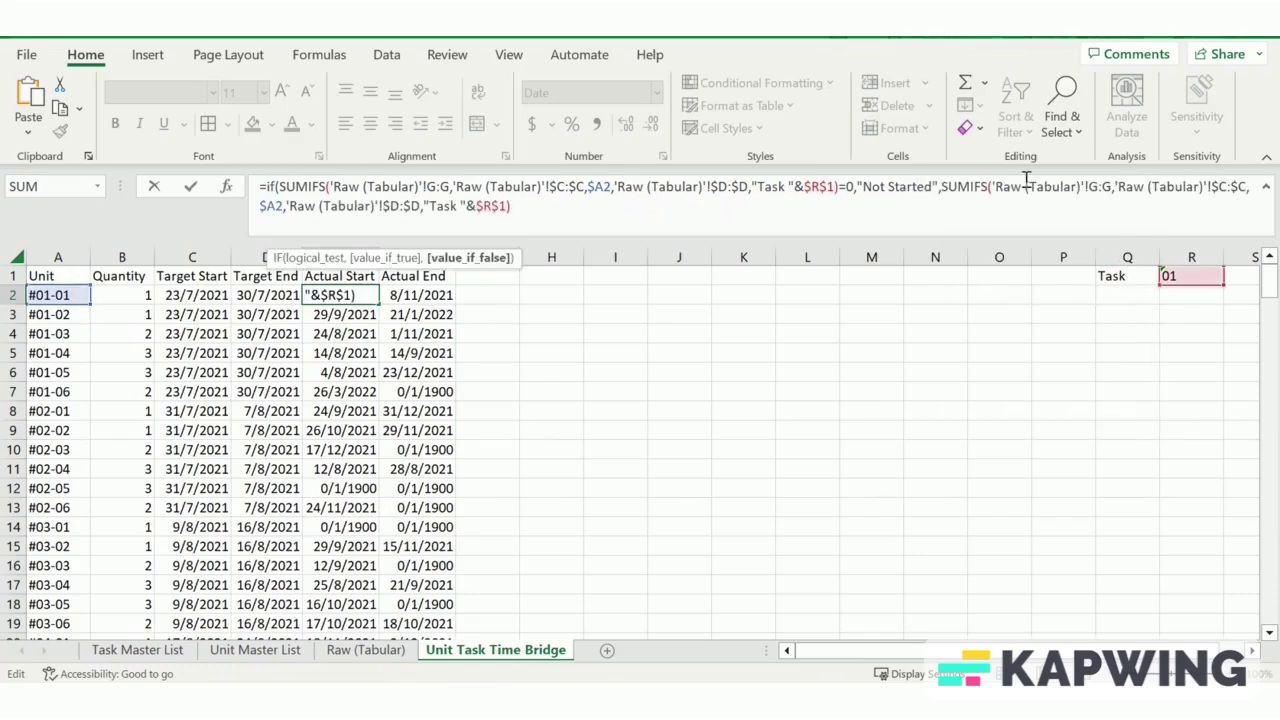
{"action": "type", "text": ")"}
{"action": "key", "text": "Return"}
{"action": "left_click", "coordinate": [352, 290]}
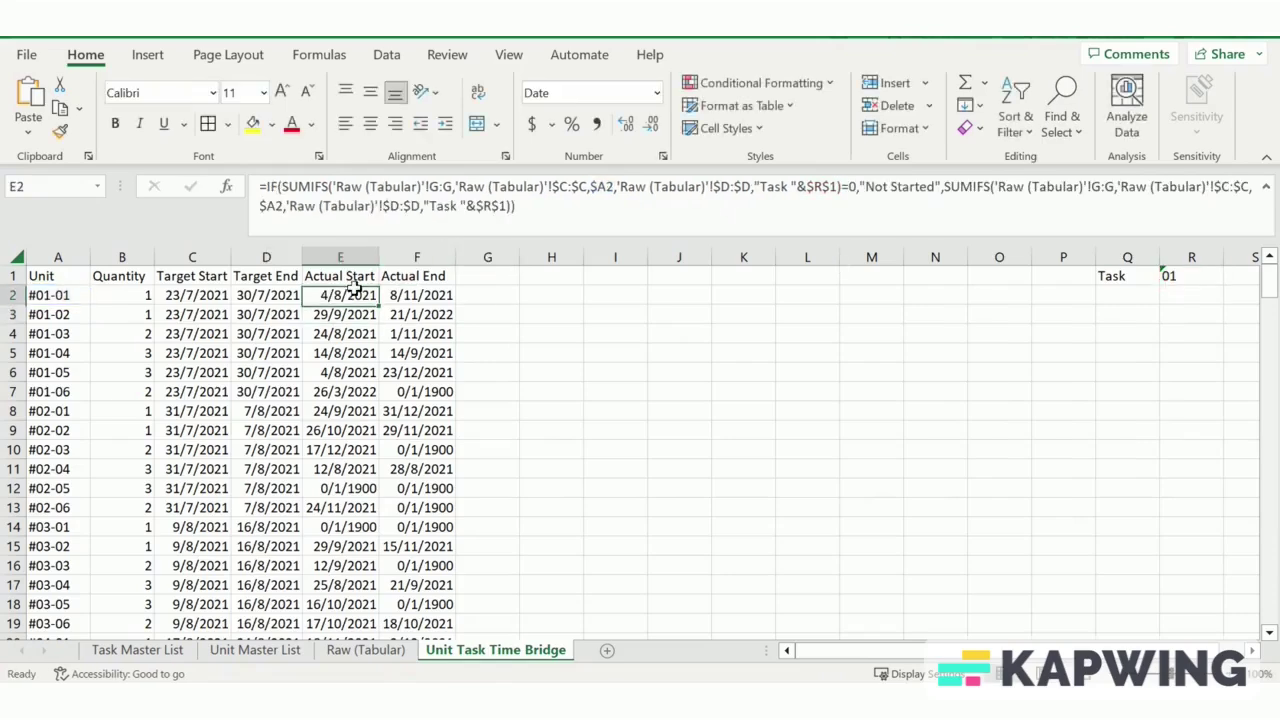
{"action": "double_click", "coordinate": [378, 304]}
- Copy the Actual End SUMIFS in F2 and wrap it in an IF that returns "Not Ended" when the sum equals 0
{"action": "left_click", "coordinate": [425, 296]}
{"action": "left_click_drag", "start_coordinate": [265, 187], "coordinate": [704, 164]}
{"action": "right_click", "coordinate": [682, 178]}
{"action": "left_click", "coordinate": [700, 220]}
{"action": "left_click", "coordinate": [268, 188]}
{"action": "type", "text": "if("}
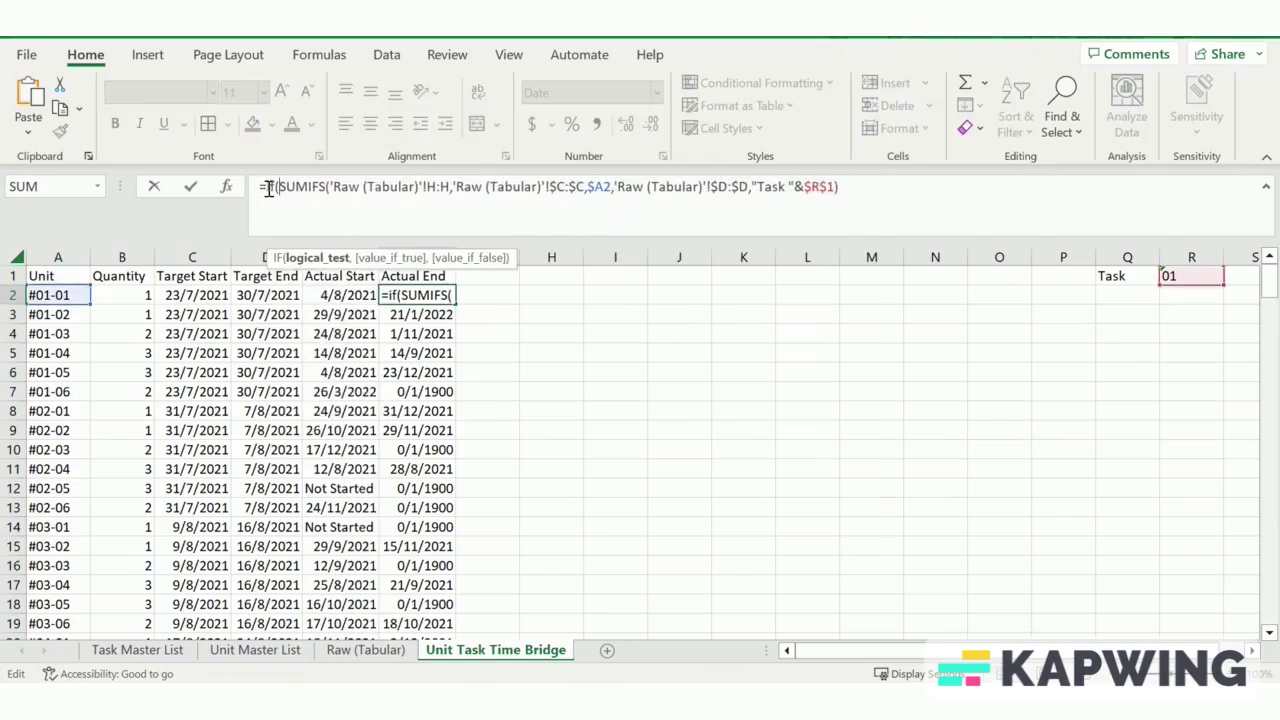
{"action": "left_click", "coordinate": [855, 188]}
{"action": "type", "text": "=0,\"Not Ended\","}
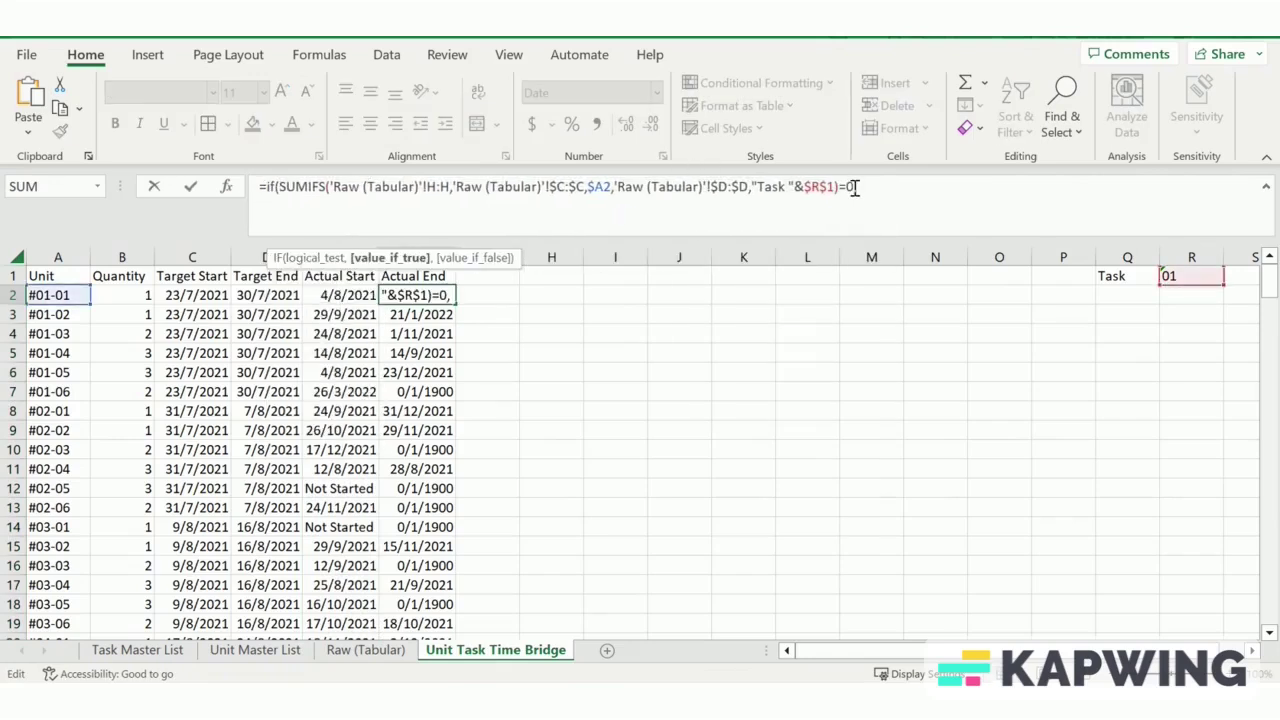
- Finish the F2 IF with the copied SUMIFS as its false value, and fill the formula down the Actual End column
{"action": "key", "text": "ctrl+v"}
{"action": "type", "text": ")"}
{"action": "key", "text": "Return"}
{"action": "left_click", "coordinate": [410, 292]}
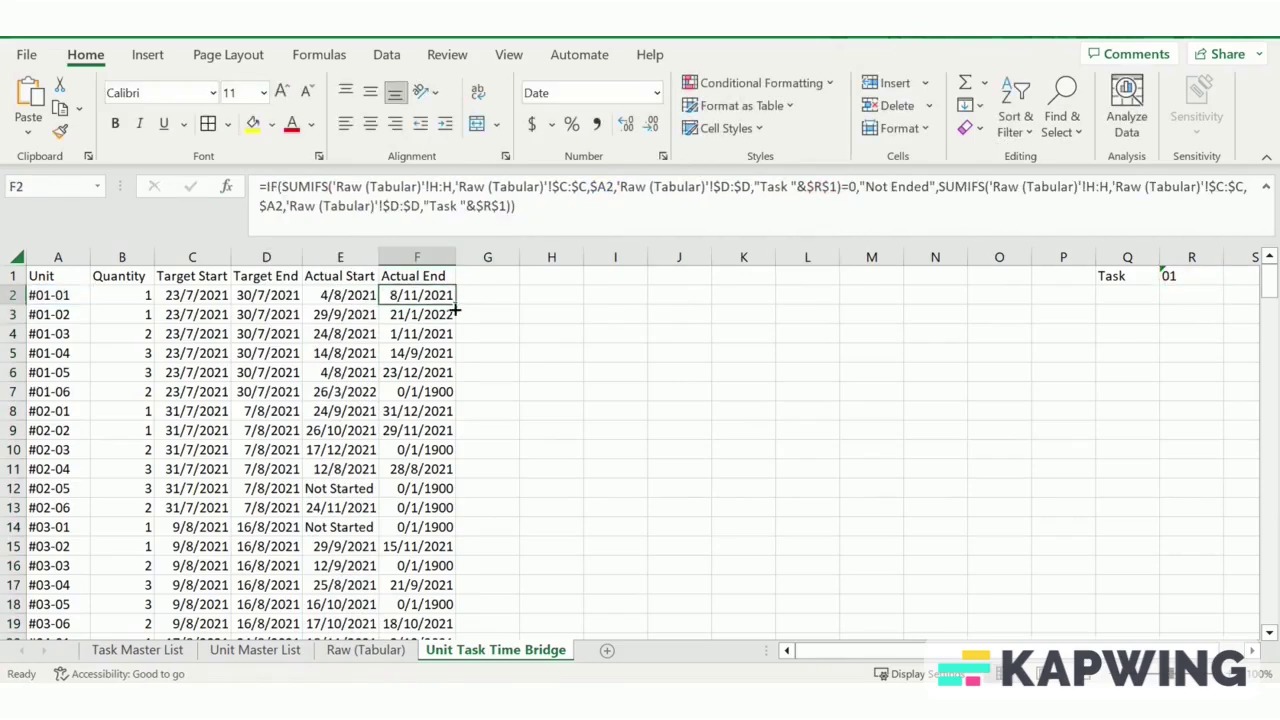
{"action": "double_click", "coordinate": [455, 311]}
- Calculate the earliest date of columns C:F with MIN in H2 and the latest with MAX in H3
{"action": "left_click", "coordinate": [545, 296]}
{"action": "type", "text": "=min("}
{"action": "left_click_drag", "start_coordinate": [192, 262], "coordinate": [398, 262]}
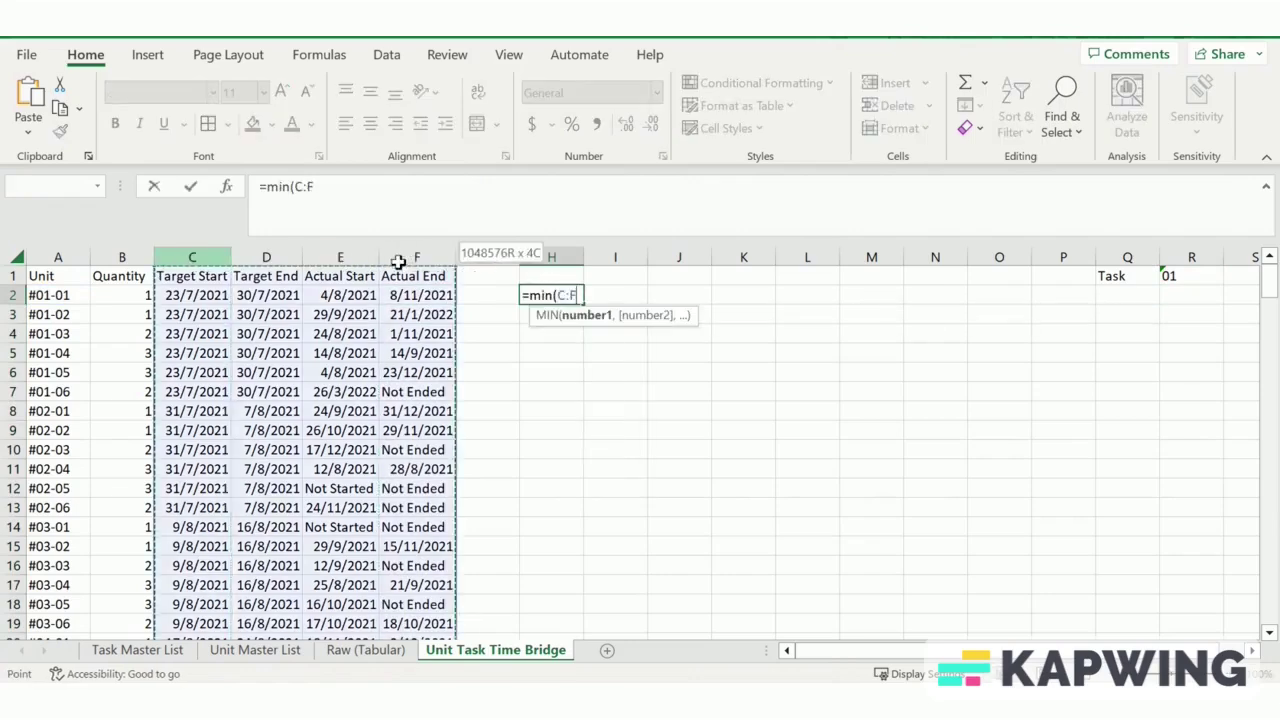
{"action": "type", "text": ")"}
{"action": "key", "text": "Return"}
{"action": "type", "text": "=max("}
{"action": "left_click_drag", "start_coordinate": [192, 262], "coordinate": [426, 254]}
{"action": "type", "text": ")"}
{"action": "key", "text": "Return"}
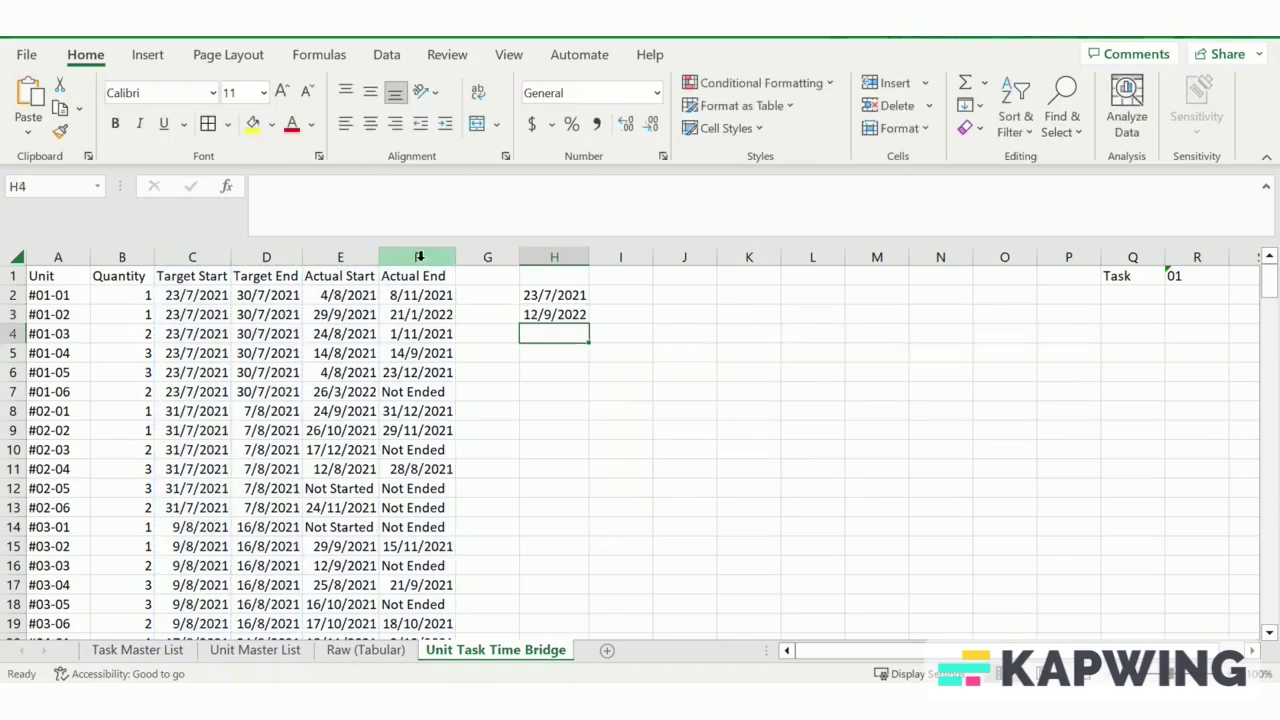
- Add a new worksheet and name it Time Bar Bridge
{"action": "left_click", "coordinate": [666, 651]}
{"action": "double_click", "coordinate": [612, 651]}
{"action": "type", "text": "Time Bar Bridge"}
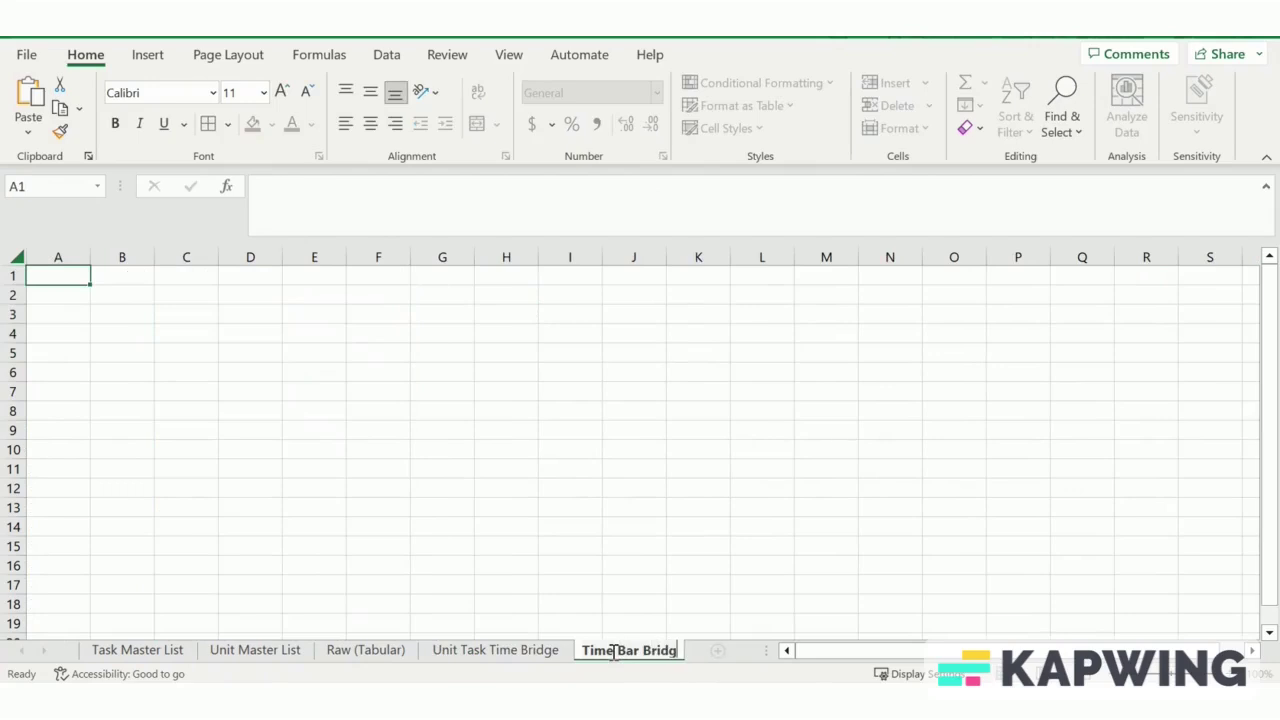
{"action": "key", "text": "Return"}
- Create a Date column in A with daily dates from 1/7/2021 to 5/10/2022, and autofit its width
{"action": "type", "text": "Date"}
{"action": "key", "text": "Return"}
{"action": "type", "text": "1"}
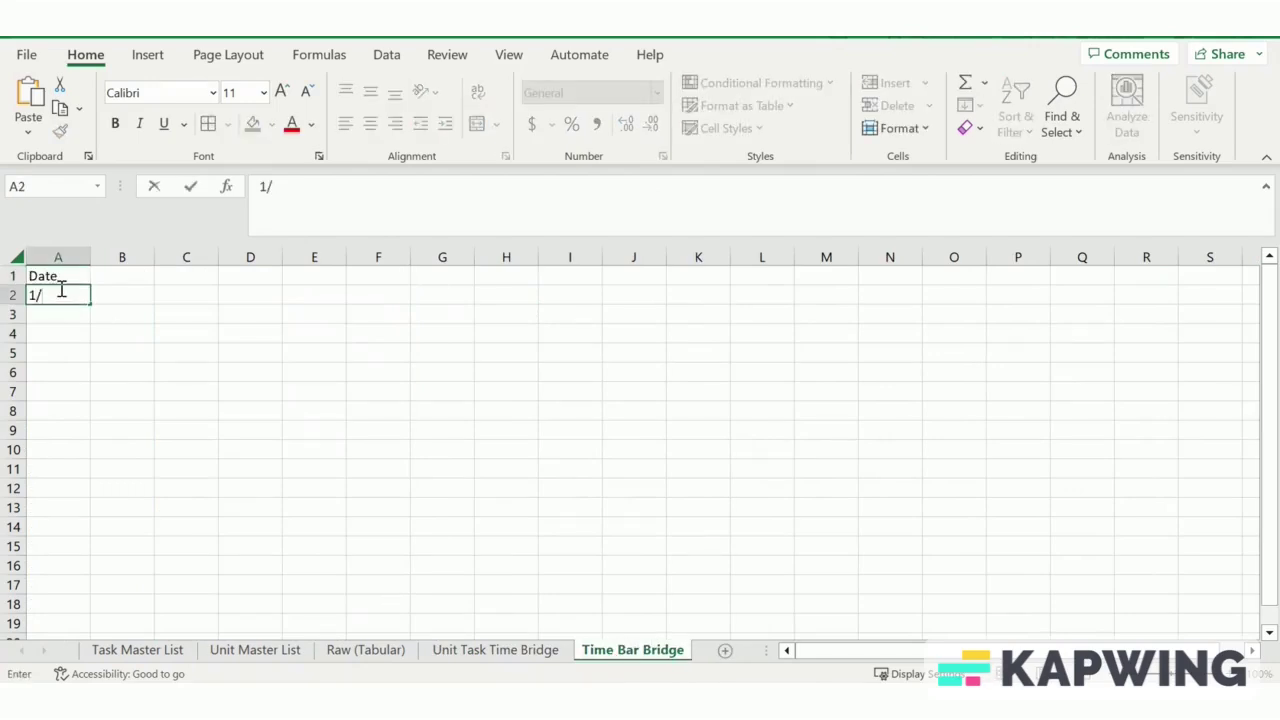
{"action": "type", "text": "/7/2021"}
{"action": "key", "text": "ctrl+Return"}
{"action": "left_click_drag", "start_coordinate": [90, 304], "coordinate": [92, 600]}
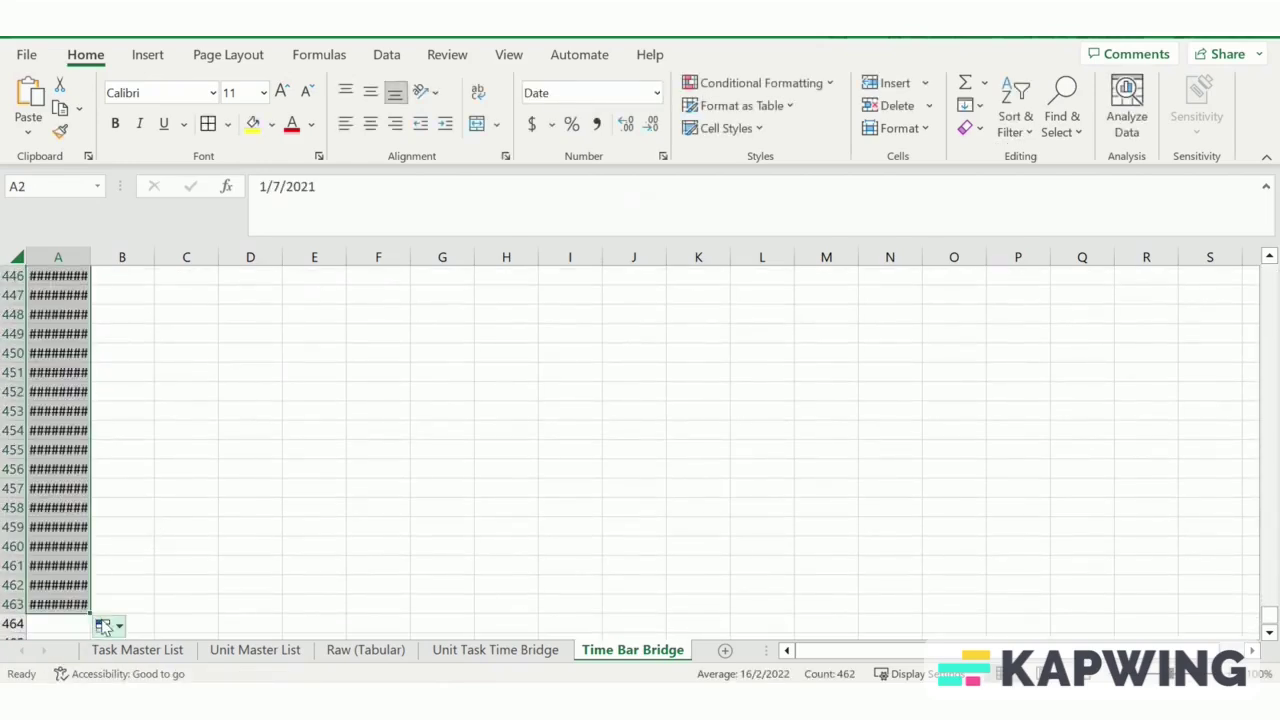
{"action": "double_click", "coordinate": [92, 258]}
- Clear the October 2022 dates in rows 459 to 463
{"action": "left_click_drag", "start_coordinate": [12, 604], "coordinate": [14, 527]}
{"action": "right_click", "coordinate": [22, 530]}
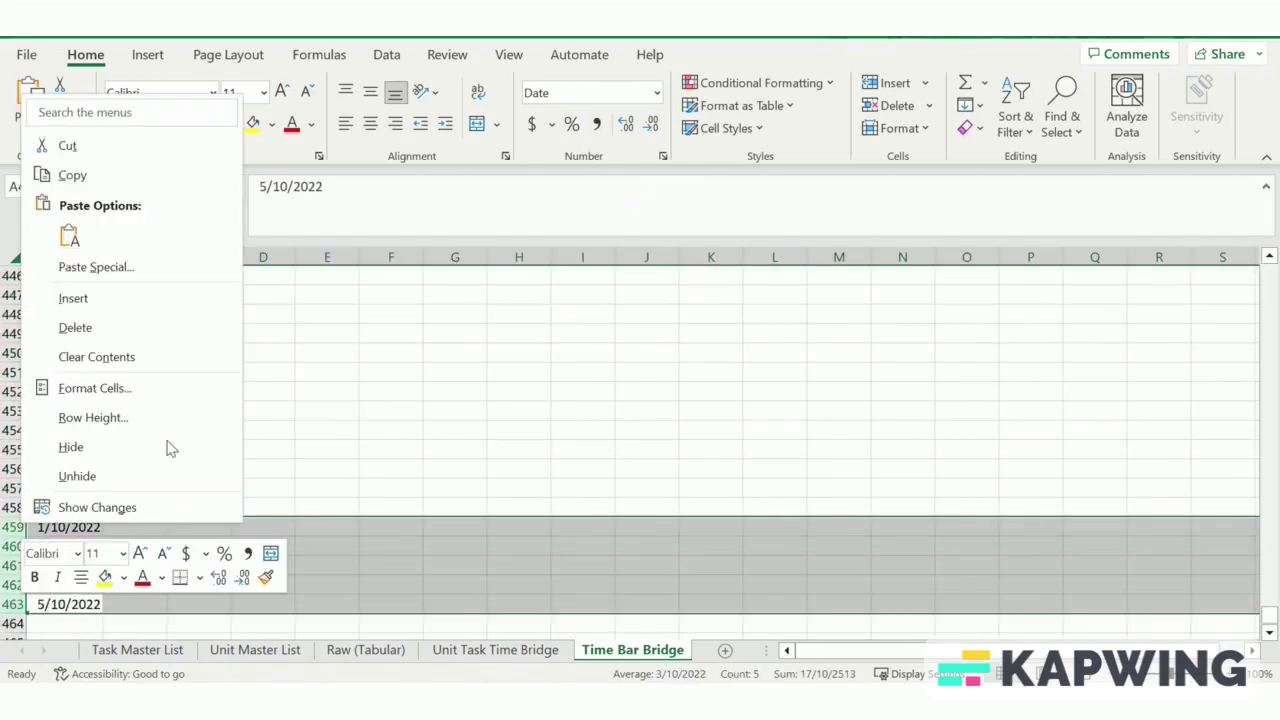
{"action": "left_click", "coordinate": [144, 346]}
{"action": "left_click_drag", "start_coordinate": [1270, 614], "coordinate": [1272, 258]}
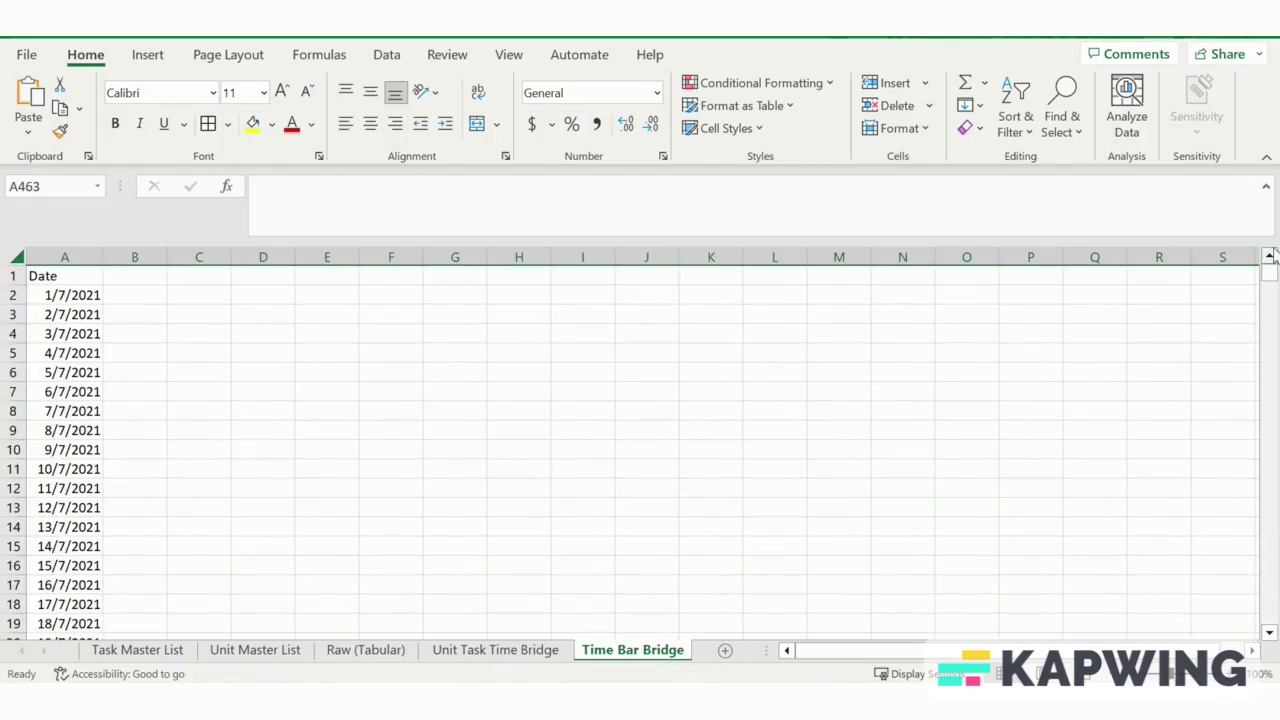
- Add a Target End header in B1 and start a SUMIF in B2 matching Unit Task Time Bridge column D:D against A2
{"action": "left_click", "coordinate": [140, 280]}
{"action": "type", "text": "Target End"}
{"action": "key", "text": "Return"}
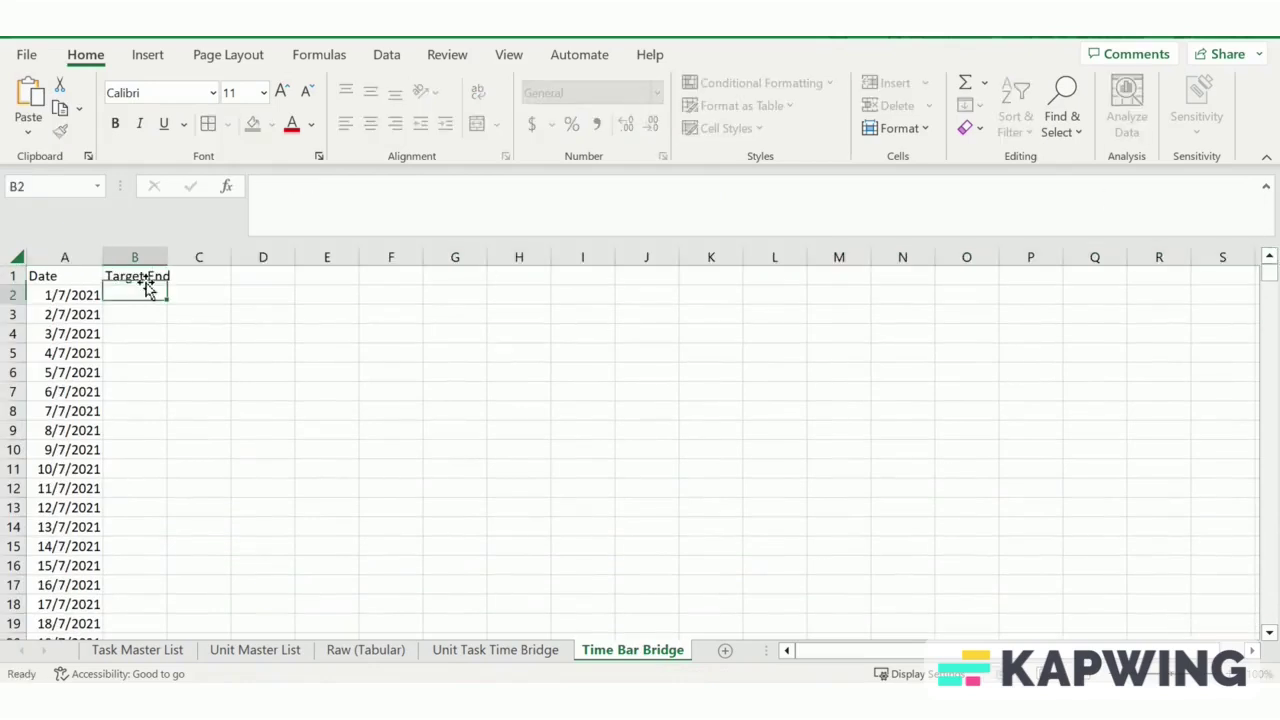
{"action": "type", "text": "=sumif("}
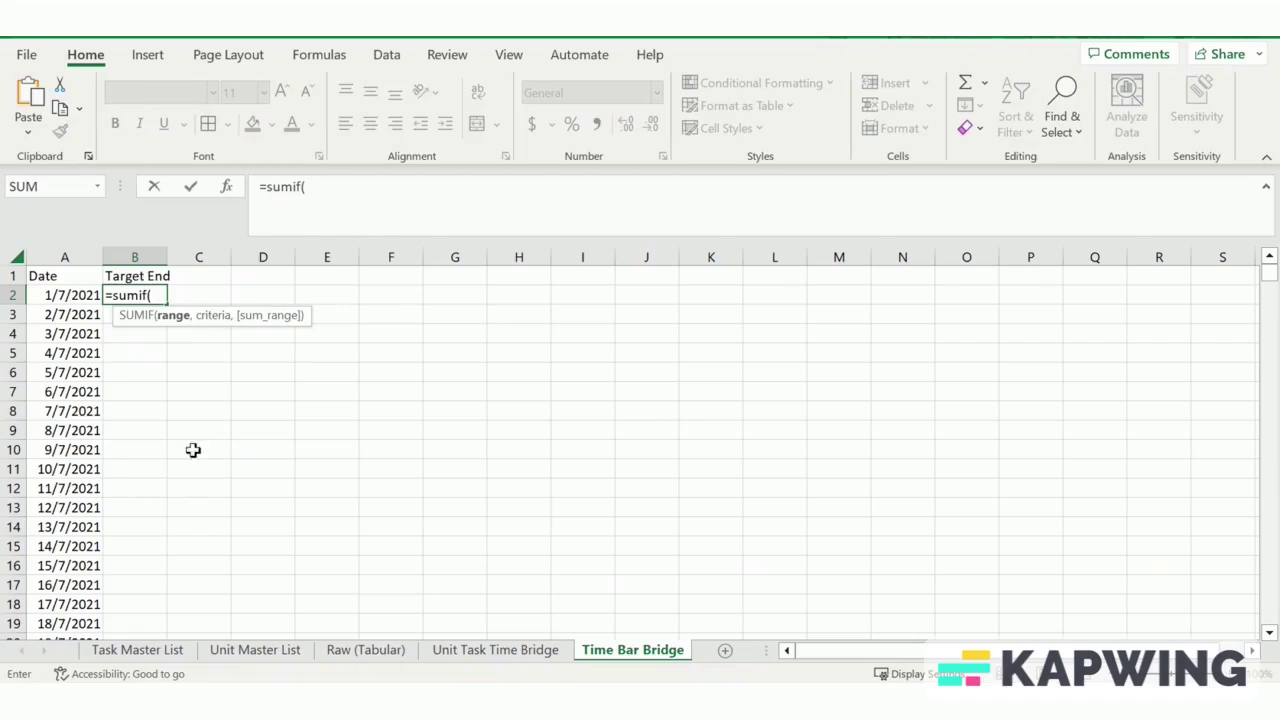
{"action": "left_click", "coordinate": [495, 650]}
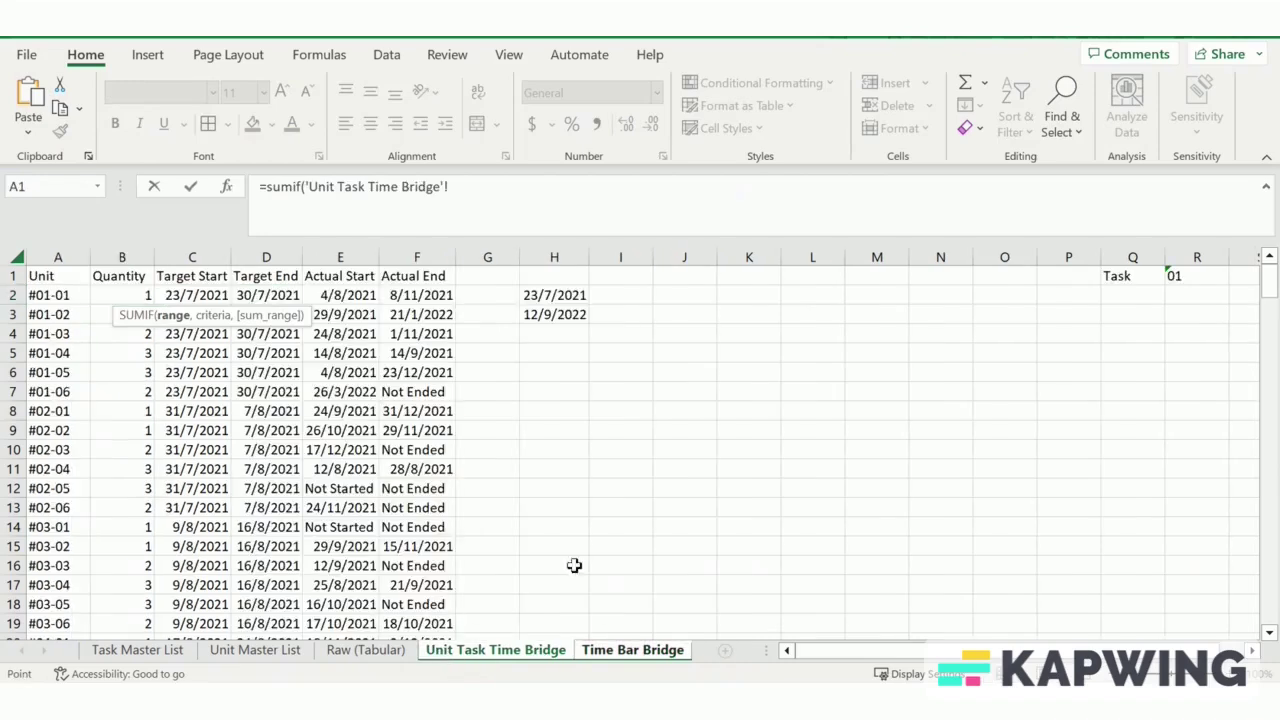
{"action": "left_click", "coordinate": [262, 257]}
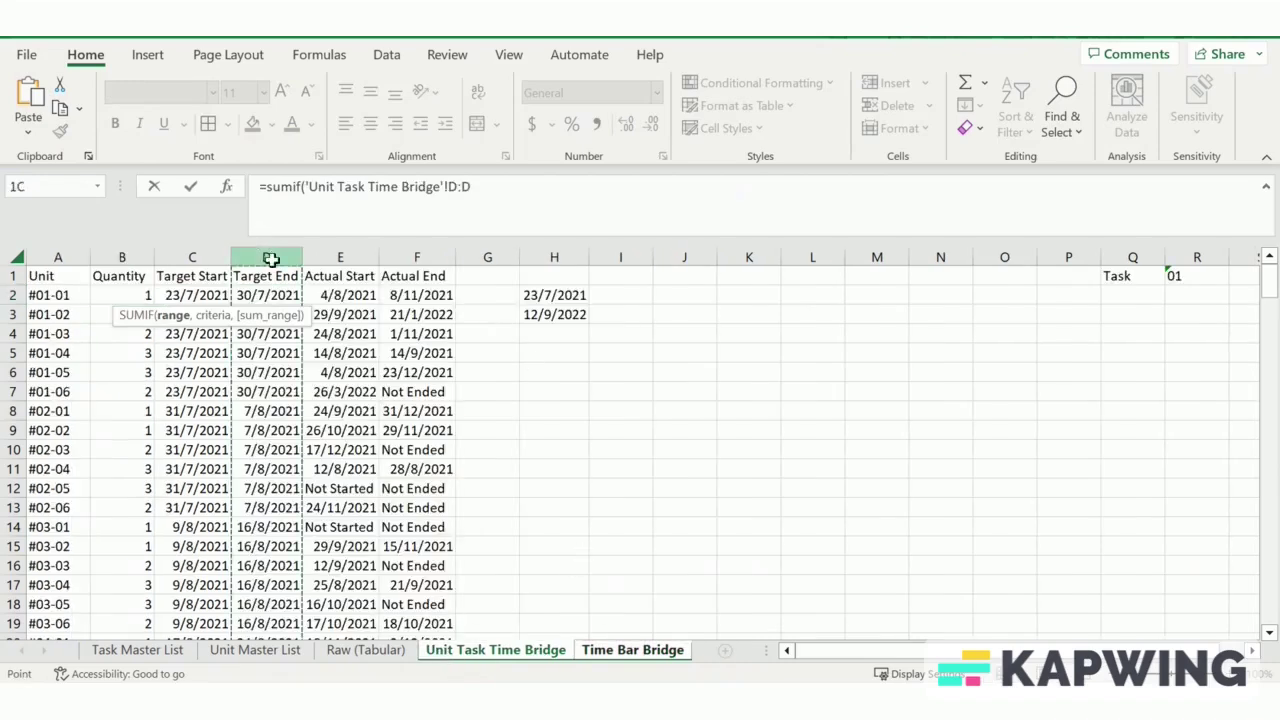
{"action": "type", "text": ","}
{"action": "left_click", "coordinate": [632, 650]}
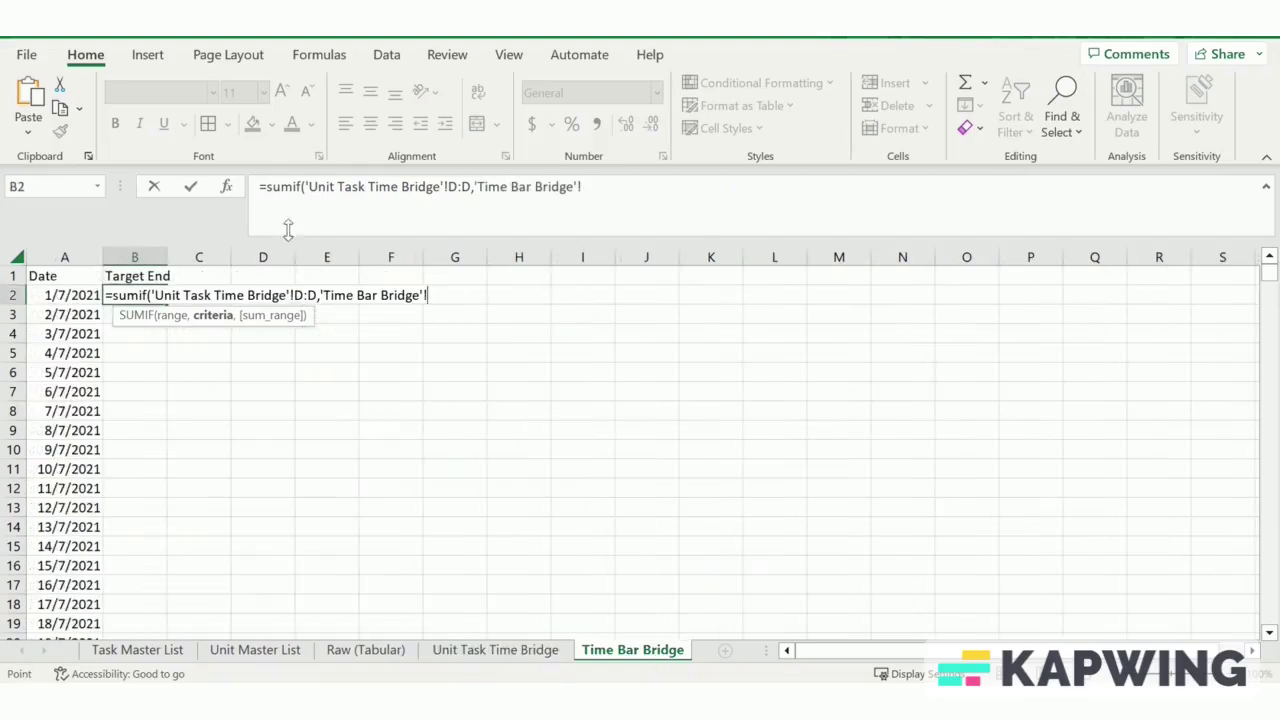
{"action": "left_click_drag", "start_coordinate": [604, 180], "coordinate": [498, 190]}
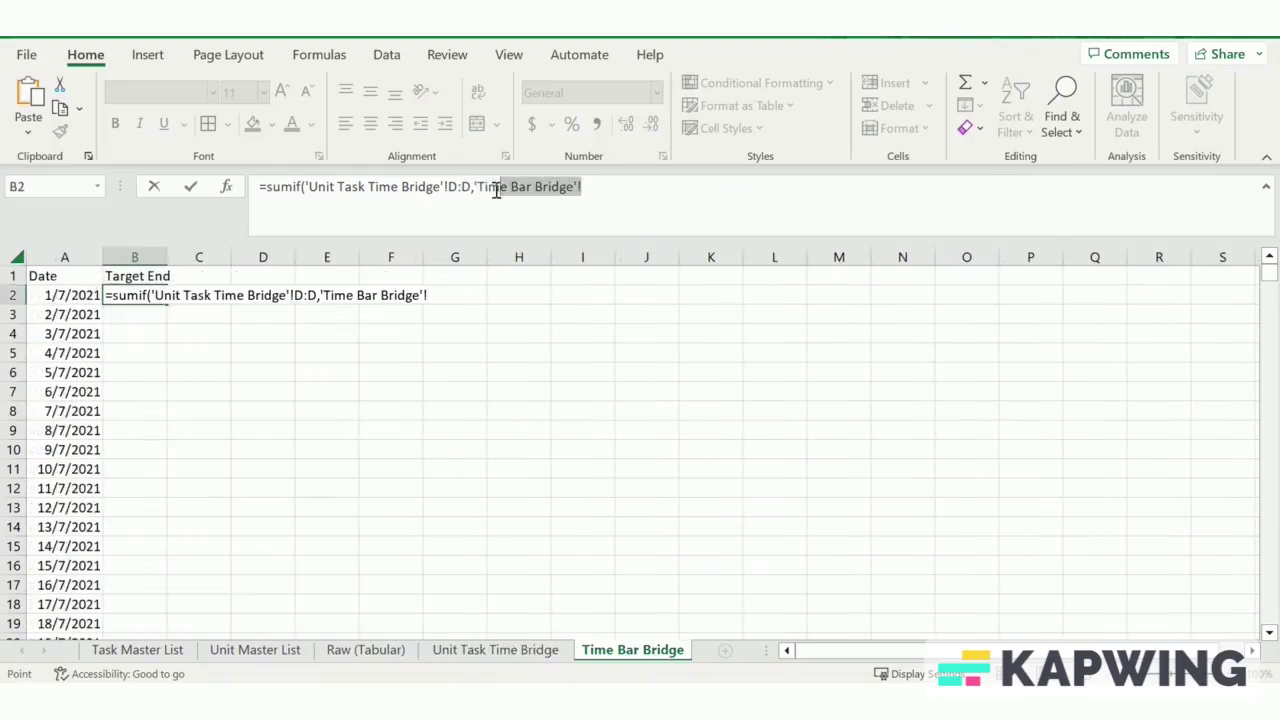
{"action": "type", "text": "A2,"}
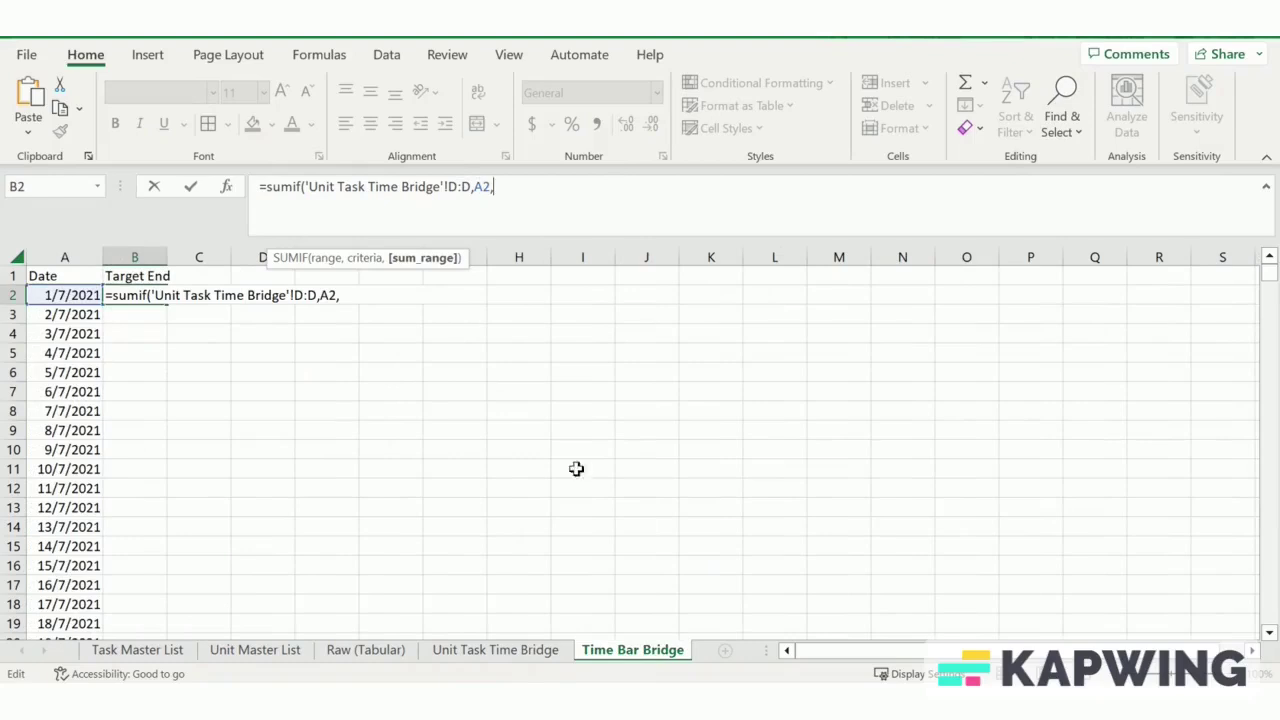
- Complete the B2 SUMIF with Unit Task Time Bridge column B:B as sum range, fill it down, and autofit column B
{"action": "left_click", "coordinate": [435, 651]}
{"action": "left_click", "coordinate": [137, 257]}
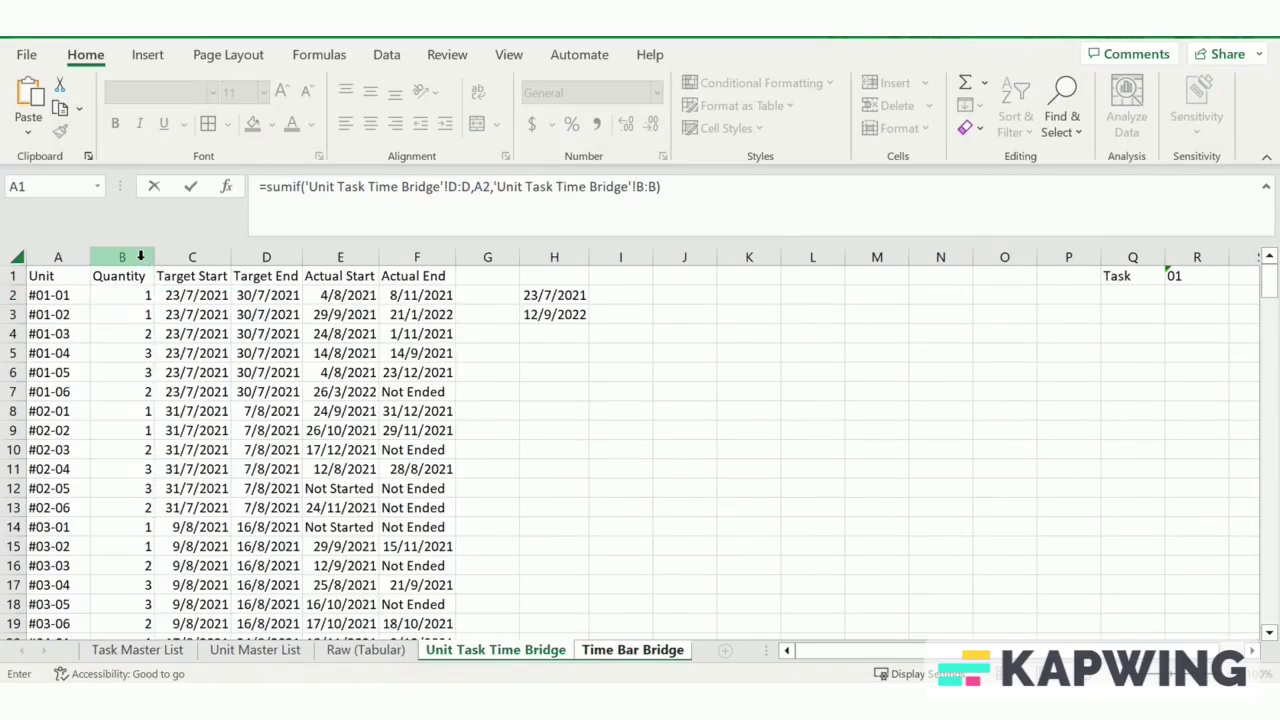
{"action": "key", "text": "Return"}
{"action": "left_click", "coordinate": [157, 292]}
{"action": "double_click", "coordinate": [166, 304]}
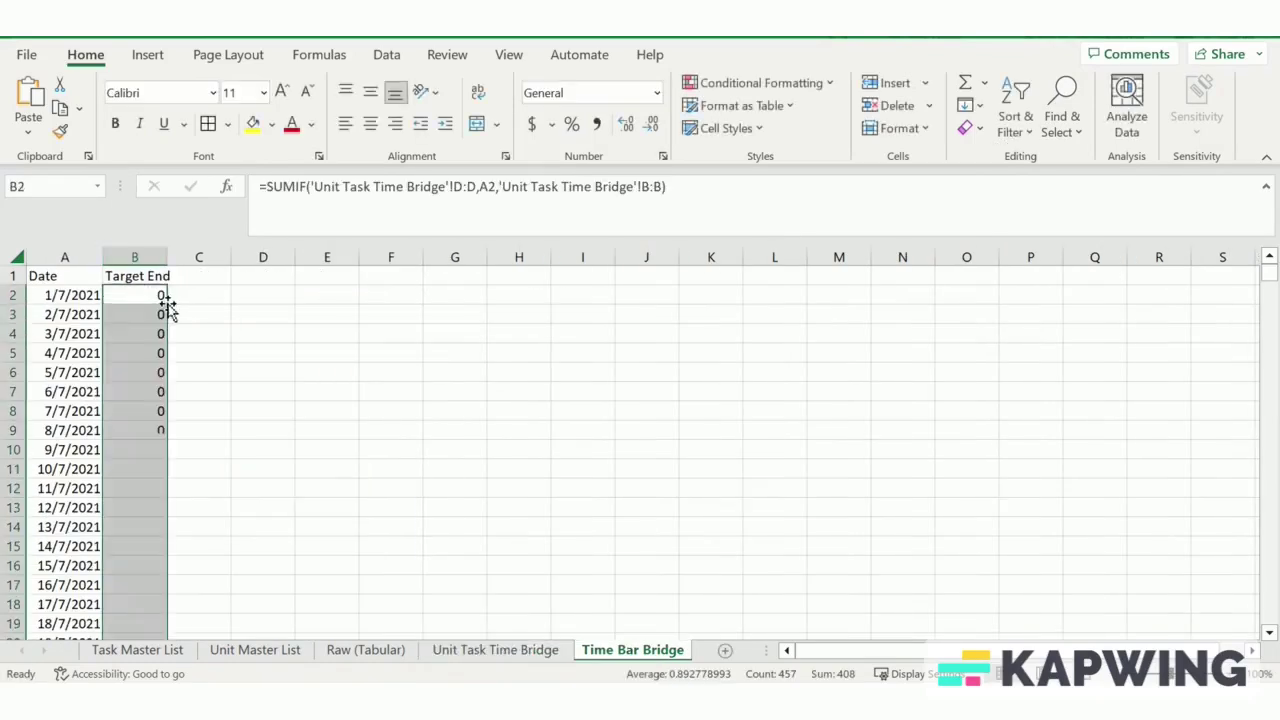
{"action": "left_click", "coordinate": [147, 252]}
{"action": "left_click", "coordinate": [206, 312]}
{"action": "double_click", "coordinate": [168, 254]}
- Add an Actual End header in C1 and start a SUMIF in C2 matching Unit Task Time Bridge column F:F against A2
{"action": "left_click", "coordinate": [200, 275]}
{"action": "type", "text": "Actual End"}
{"action": "key", "text": "Return"}
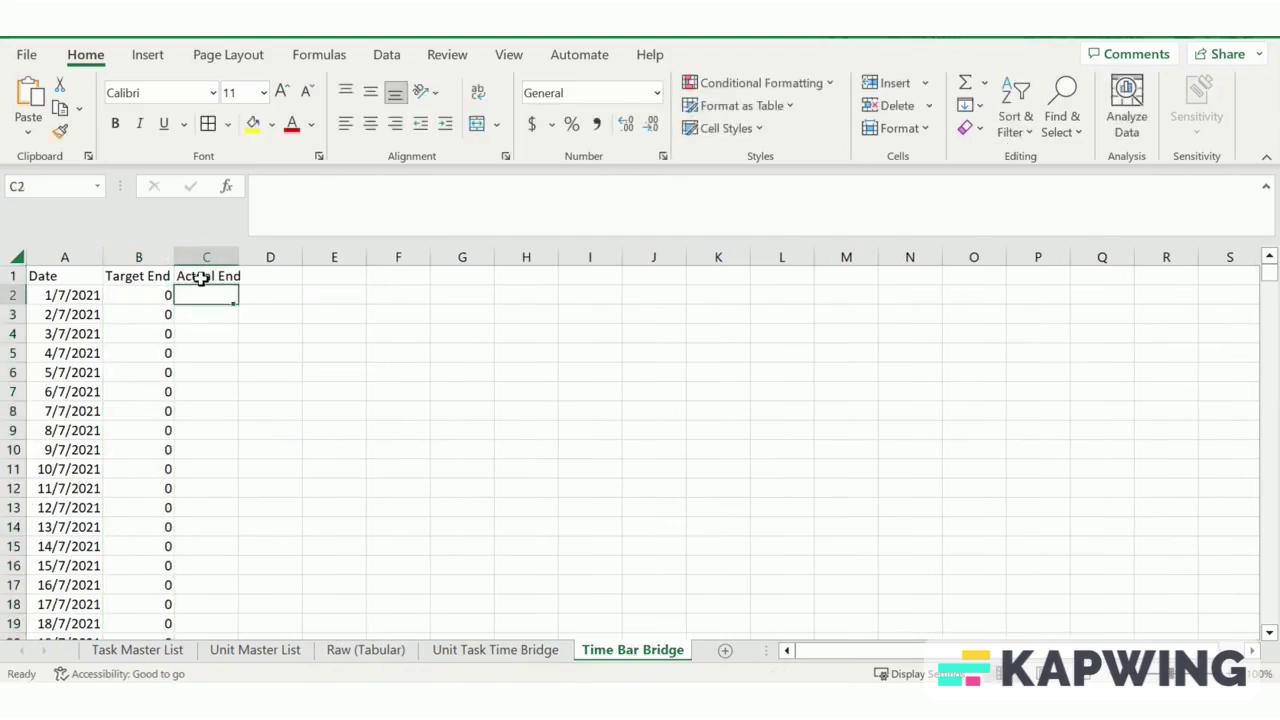
{"action": "type", "text": "=sumif("}
{"action": "left_click", "coordinate": [521, 638]}
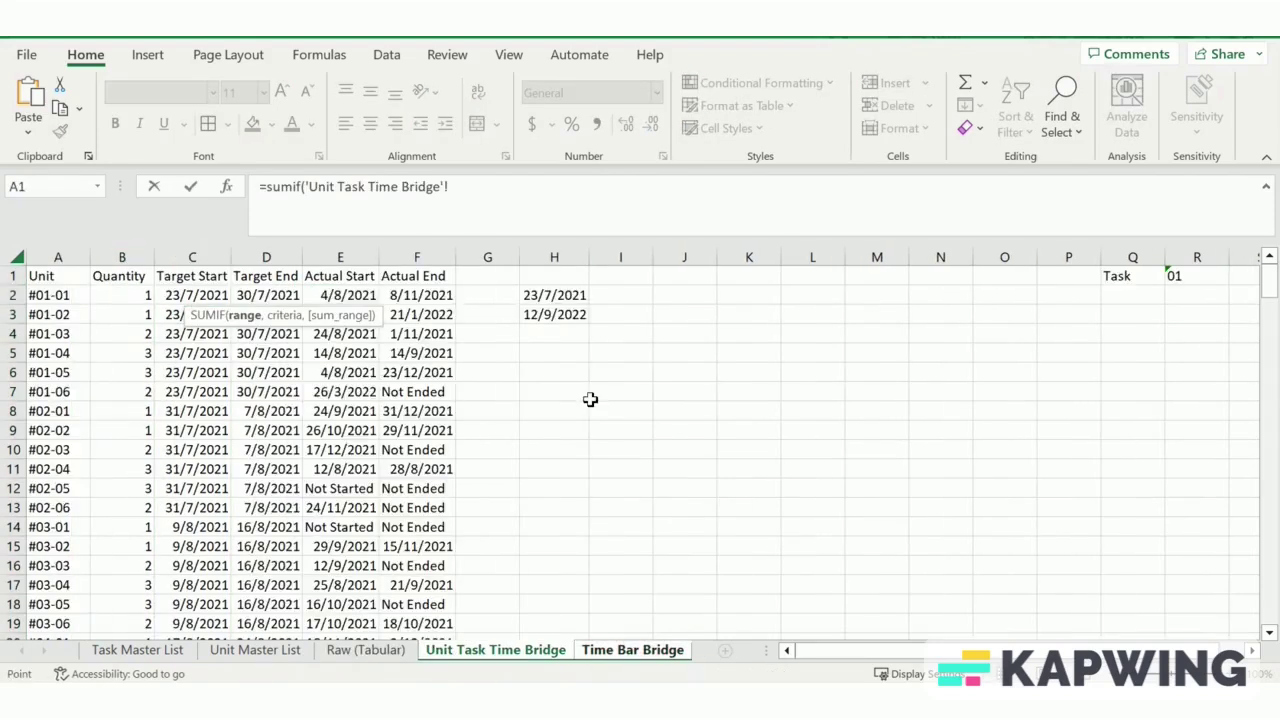
{"action": "left_click", "coordinate": [417, 257]}
{"action": "type", "text": ","}
{"action": "left_click", "coordinate": [630, 650]}
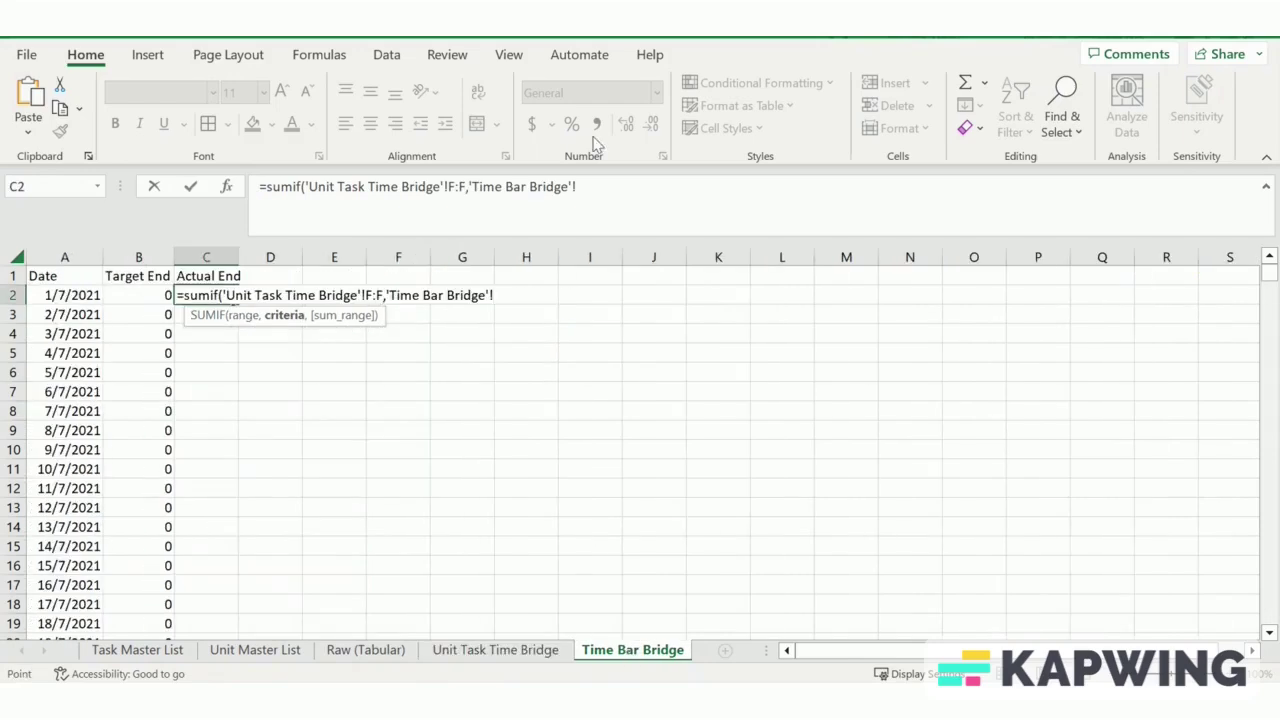
{"action": "left_click_drag", "start_coordinate": [593, 192], "coordinate": [471, 187]}
{"action": "key", "text": "BackSpace"}
{"action": "type", "text": "A2,"}
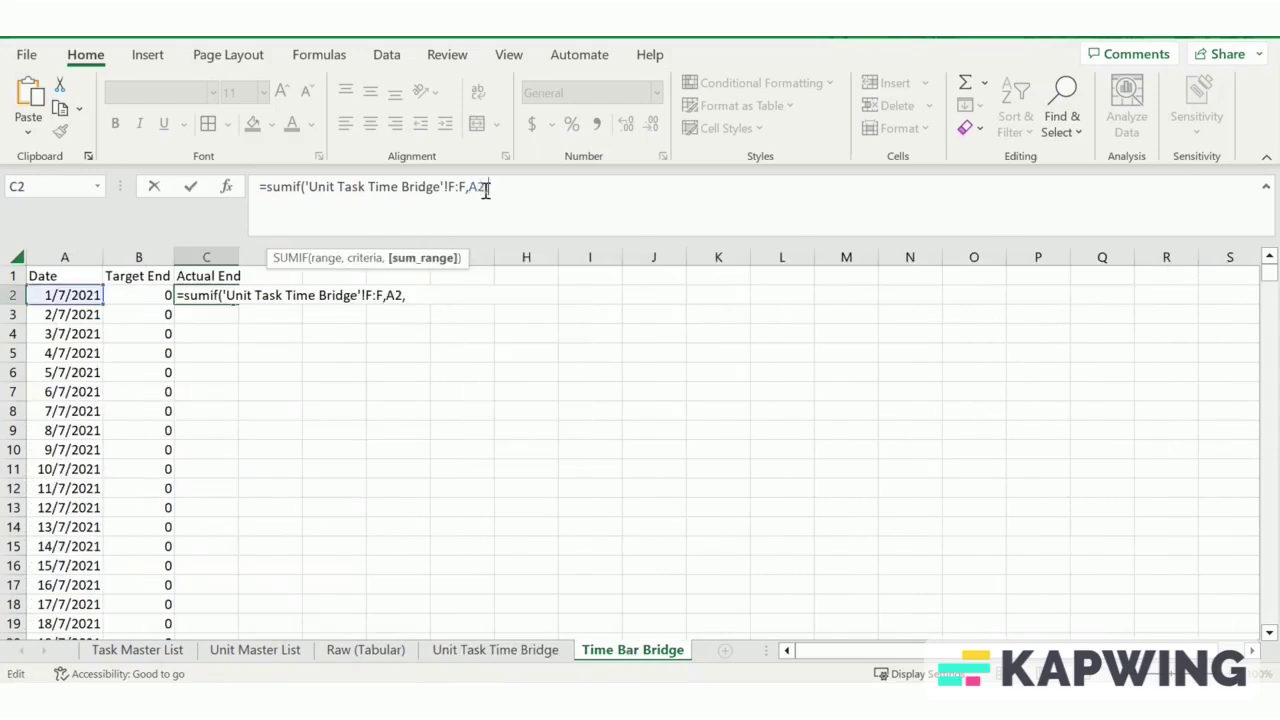
- Complete the C2 SUMIF with Unit Task Time Bridge column B:B as sum range, and fill it down the Actual End column
{"action": "left_click", "coordinate": [495, 650]}
{"action": "left_click", "coordinate": [130, 257]}
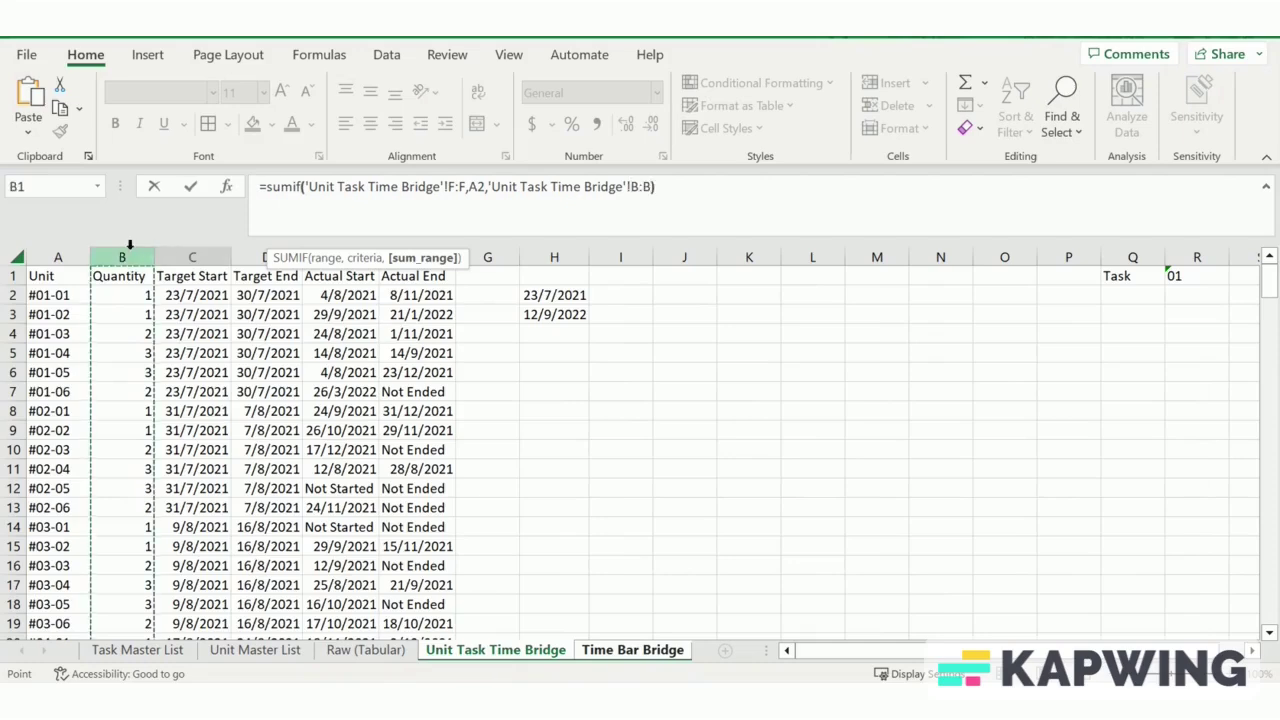
{"action": "key", "text": "Return"}
{"action": "left_click", "coordinate": [210, 297]}
{"action": "double_click", "coordinate": [240, 304]}
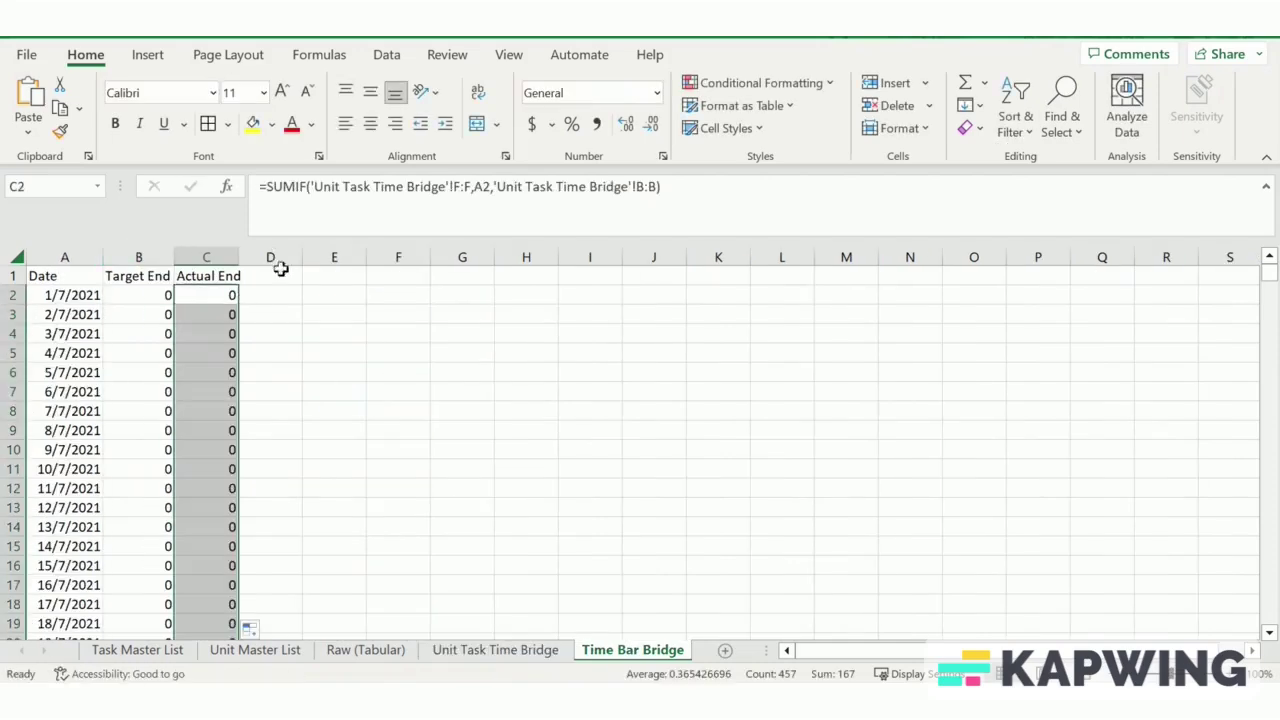
{"action": "left_click", "coordinate": [206, 256]}
{"action": "left_click", "coordinate": [297, 333]}
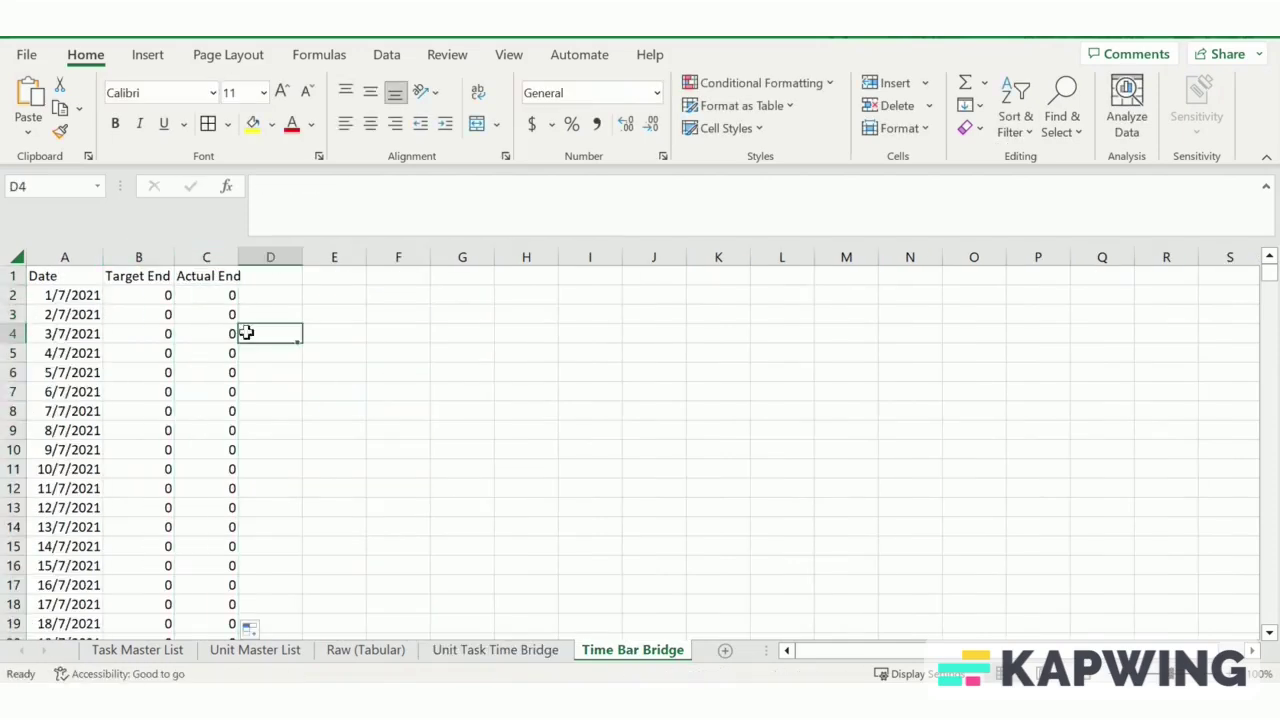
- Insert a PivotTable from 'Time Bar Bridge'!$A$1:$C$458 on a new worksheet, with Date as rows and Target End as values
{"action": "left_click", "coordinate": [206, 334]}
{"action": "left_click", "coordinate": [147, 54]}
{"action": "left_click", "coordinate": [37, 100]}
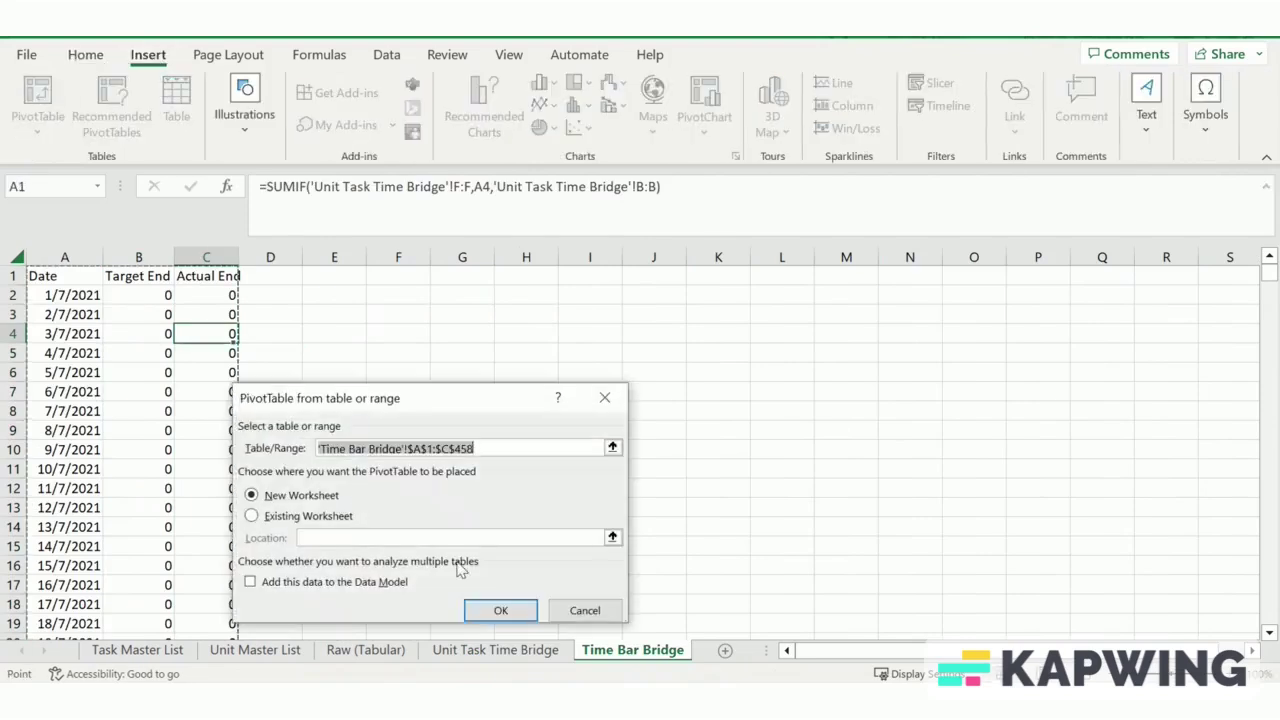
{"action": "left_click", "coordinate": [500, 610]}
{"action": "left_click_drag", "start_coordinate": [986, 378], "coordinate": [1025, 598]}
{"action": "left_click_drag", "start_coordinate": [975, 403], "coordinate": [1165, 600]}
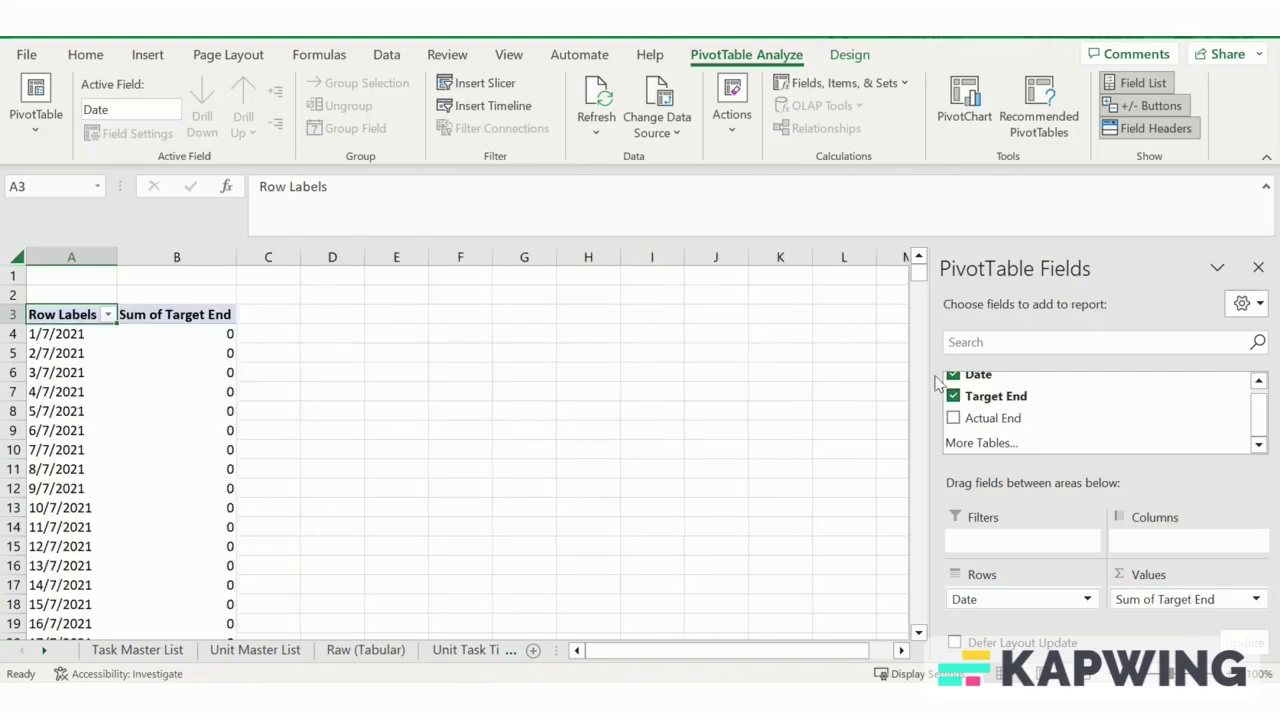
- Add Actual End to the PivotTable values and show Sum of Target End as a running total in Date
{"action": "left_click_drag", "start_coordinate": [986, 419], "coordinate": [1157, 600]}
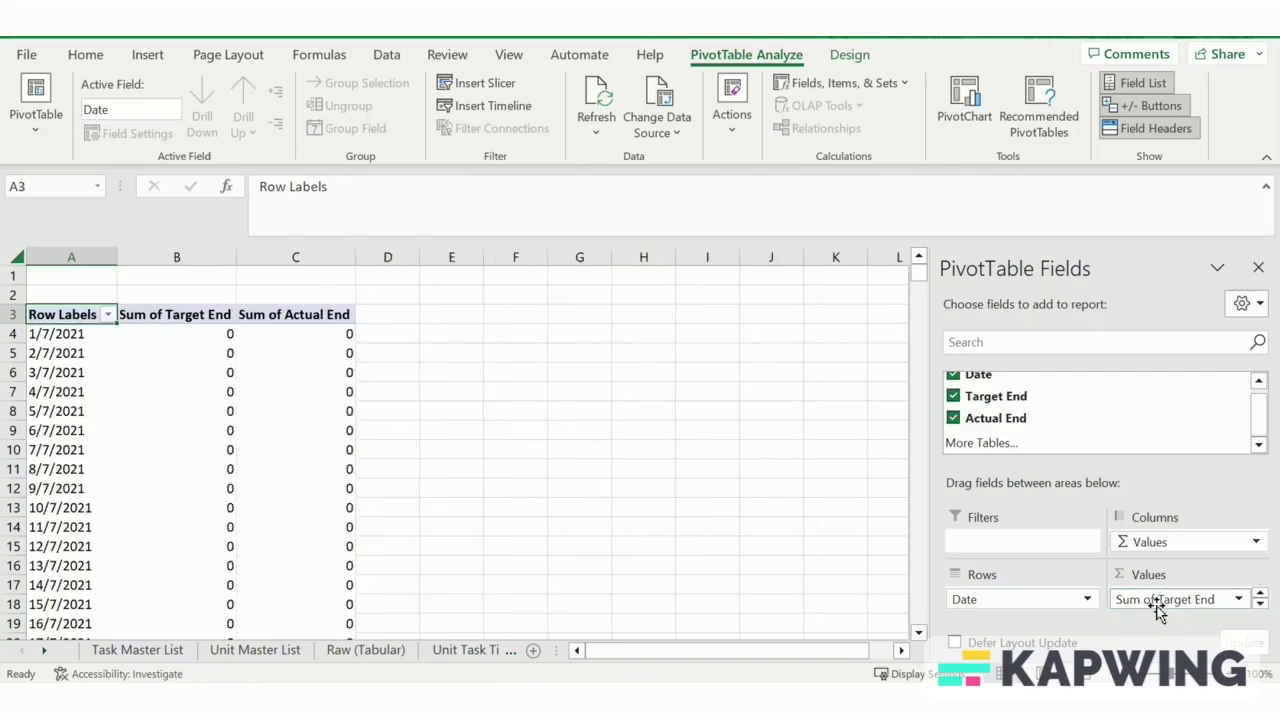
{"action": "left_click", "coordinate": [158, 334]}
{"action": "right_click", "coordinate": [147, 343]}
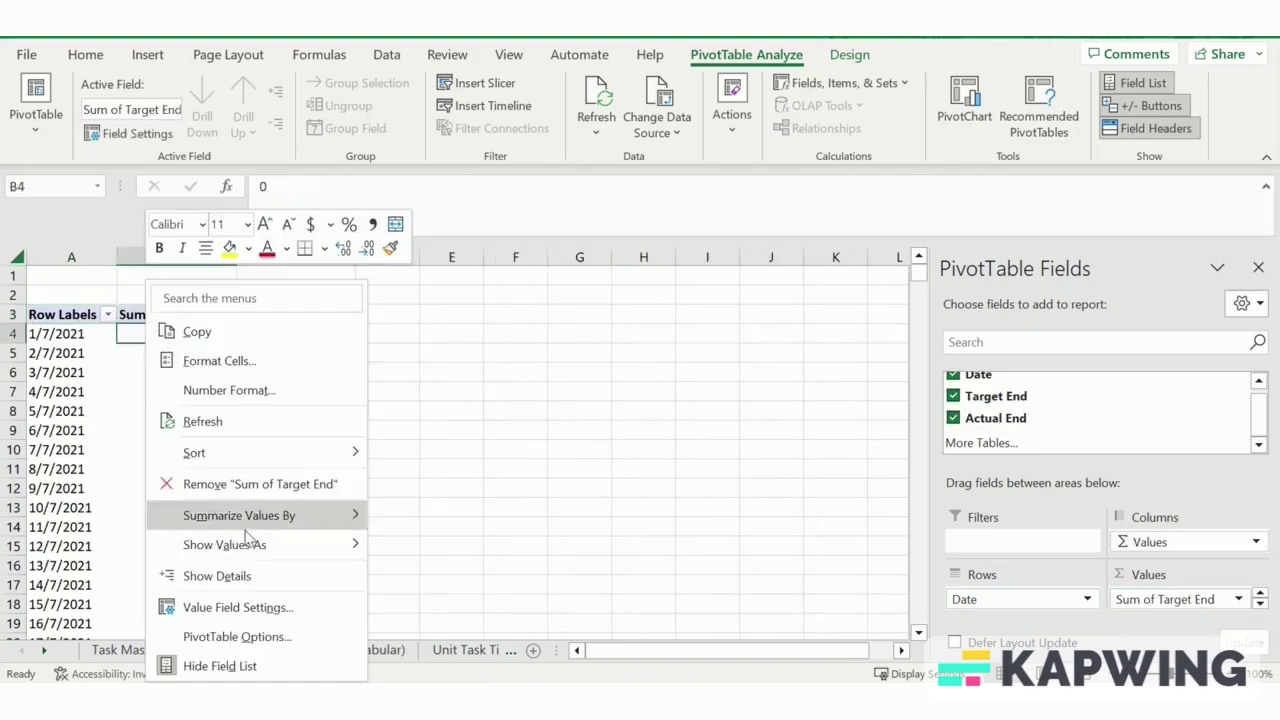
{"action": "mouse_move", "coordinate": [240, 545]}
{"action": "left_click", "coordinate": [470, 543]}
{"action": "left_click", "coordinate": [434, 540]}
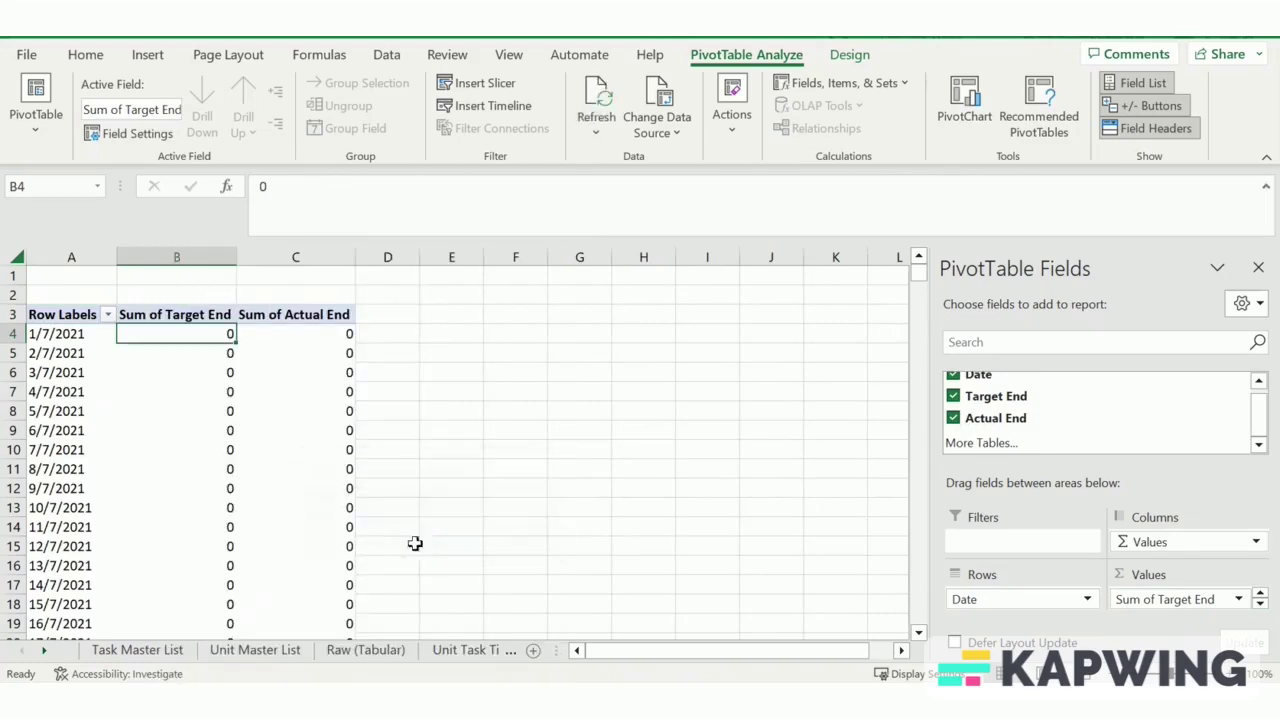
- Show the Sum of Actual End values as a running total with Date as the base field
{"action": "right_click", "coordinate": [271, 340]}
{"action": "mouse_move", "coordinate": [400, 545]}
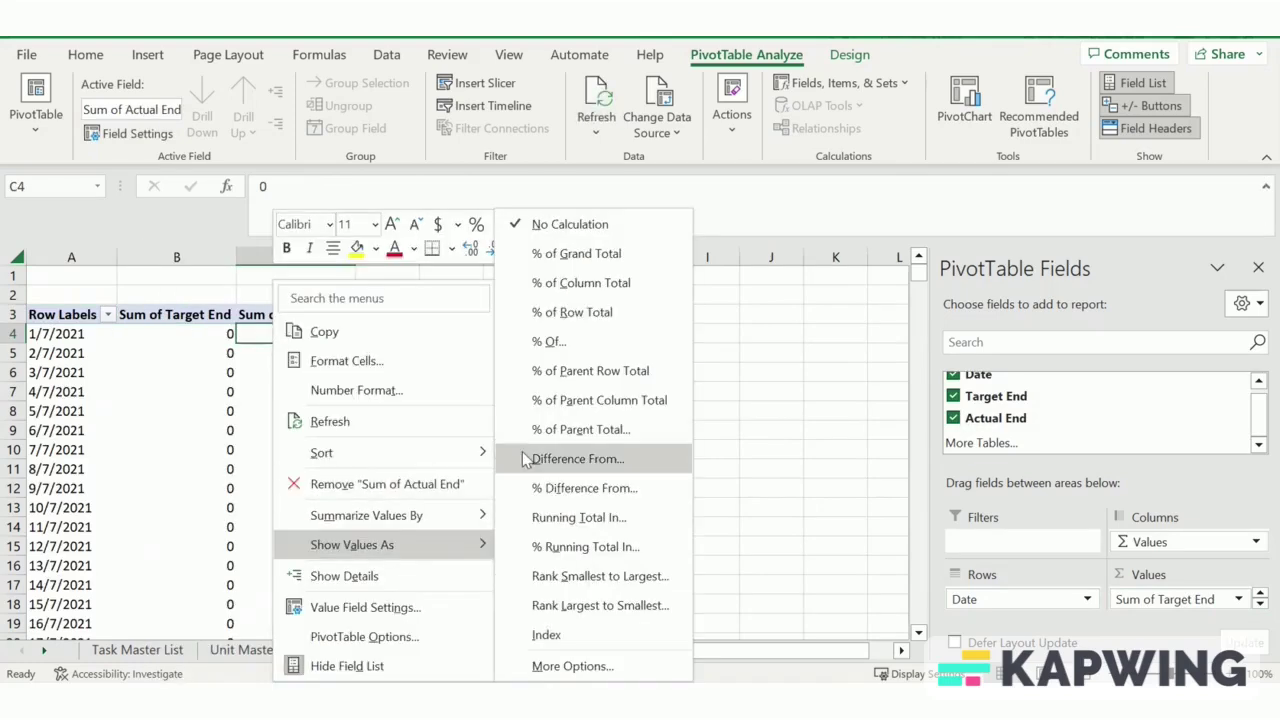
{"action": "left_click", "coordinate": [574, 546]}
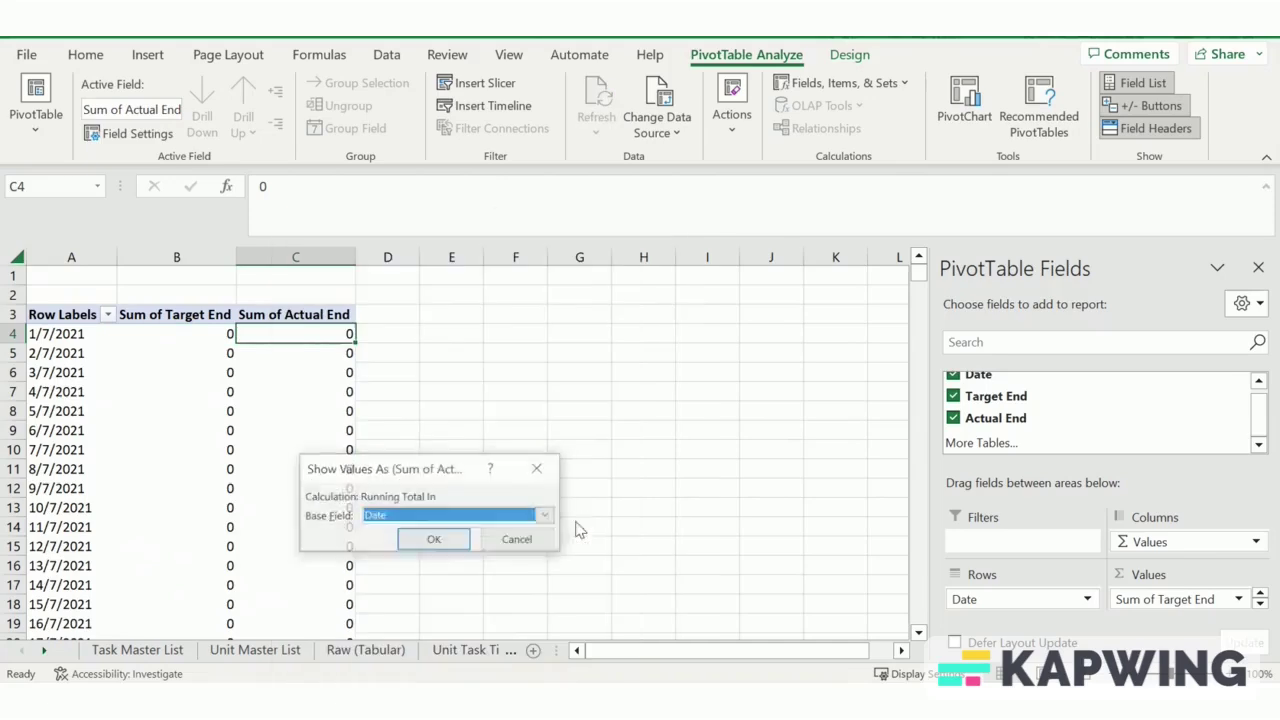
{"action": "left_click", "coordinate": [440, 541]}
{"action": "left_click", "coordinate": [546, 398]}
{"action": "mouse_move", "coordinate": [1276, 275]}
{"action": "left_mouse_down"}
{"action": "mouse_move", "coordinate": [1274, 492]}
{"action": "mouse_move", "coordinate": [1274, 268]}
{"action": "left_mouse_up"}
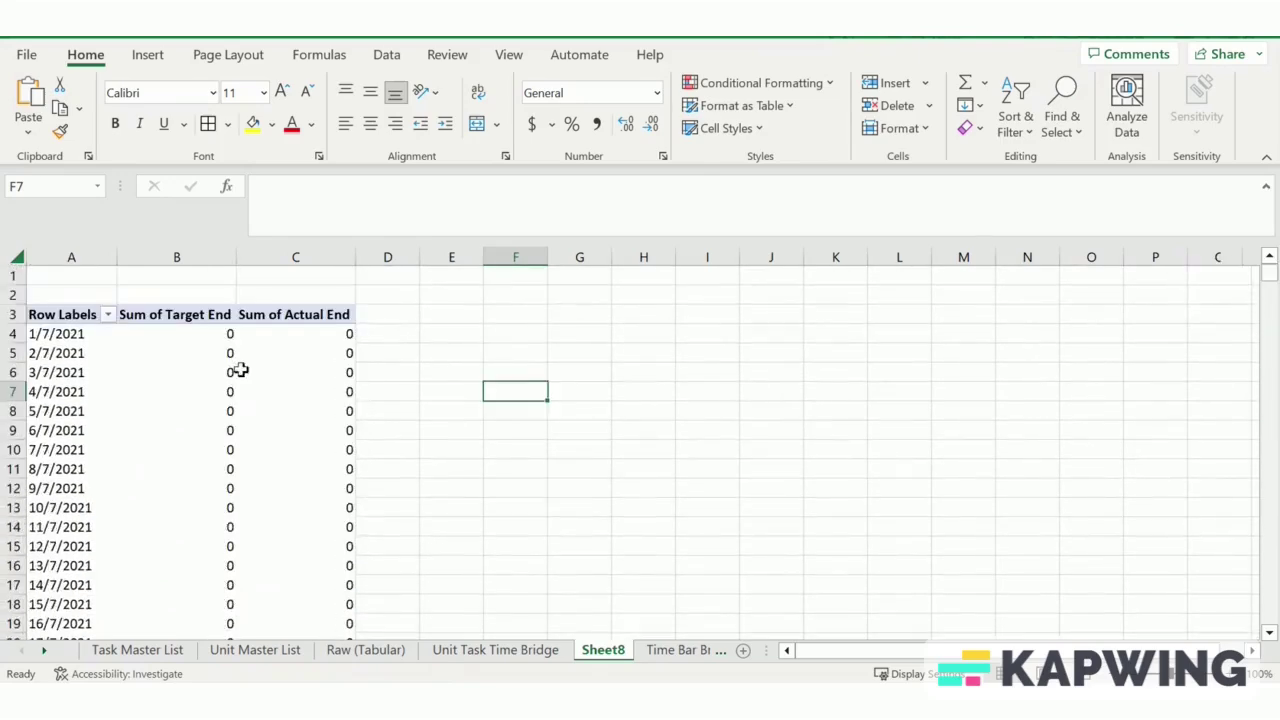
- Insert a Line PivotChart of the Target End and Actual End running totals and place it beside the PivotTable
{"action": "left_click", "coordinate": [188, 388]}
{"action": "left_click", "coordinate": [148, 54]}
{"action": "left_click", "coordinate": [704, 95]}
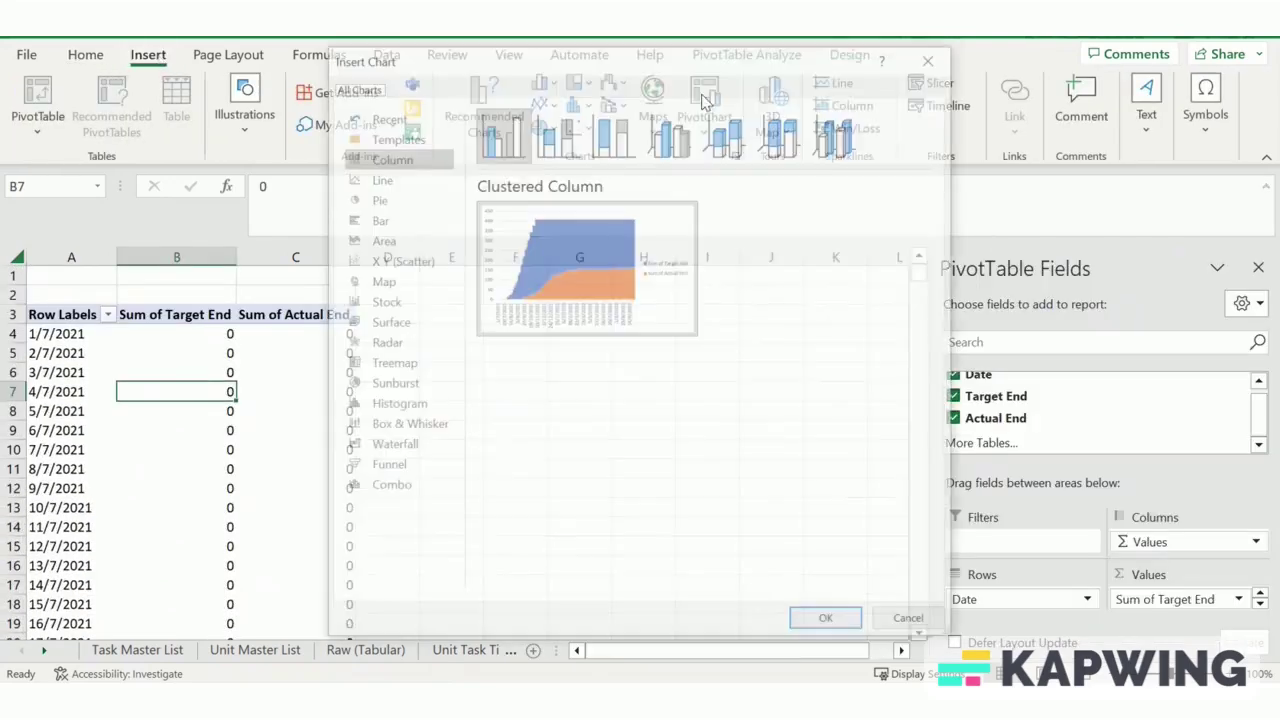
{"action": "left_click", "coordinate": [395, 179]}
{"action": "left_click", "coordinate": [828, 620]}
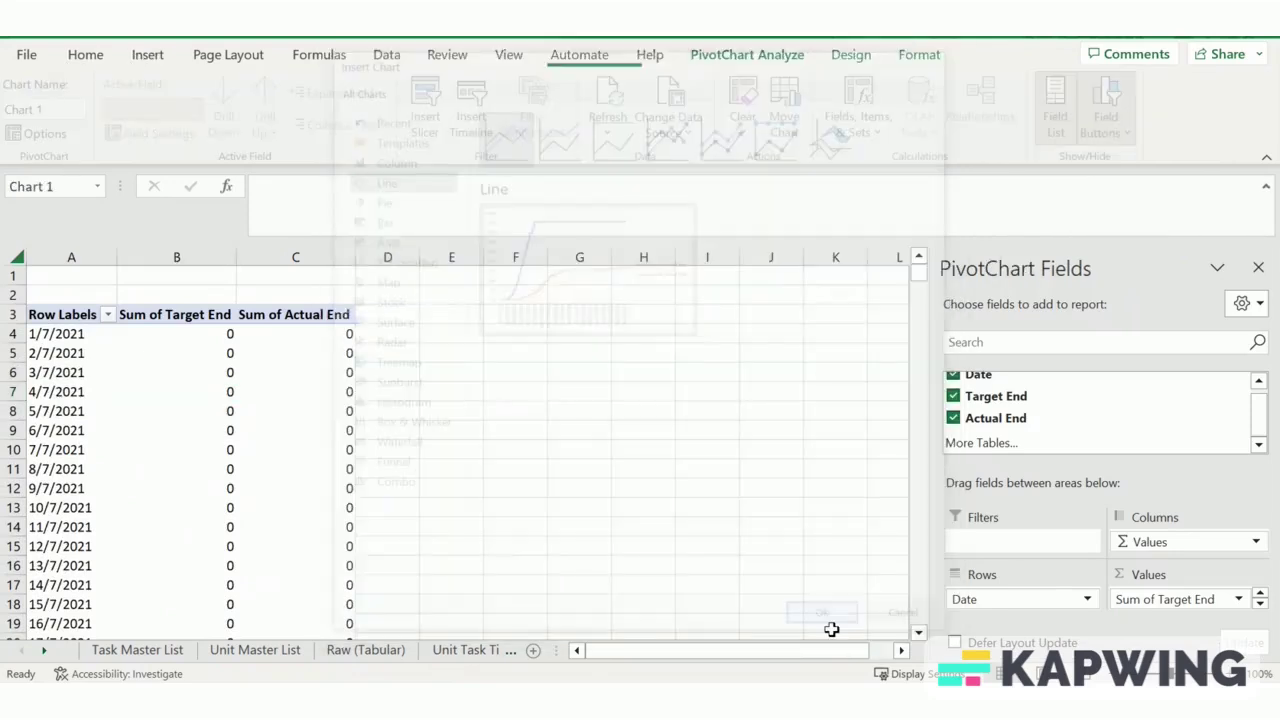
{"action": "left_click_drag", "start_coordinate": [511, 326], "coordinate": [687, 325]}
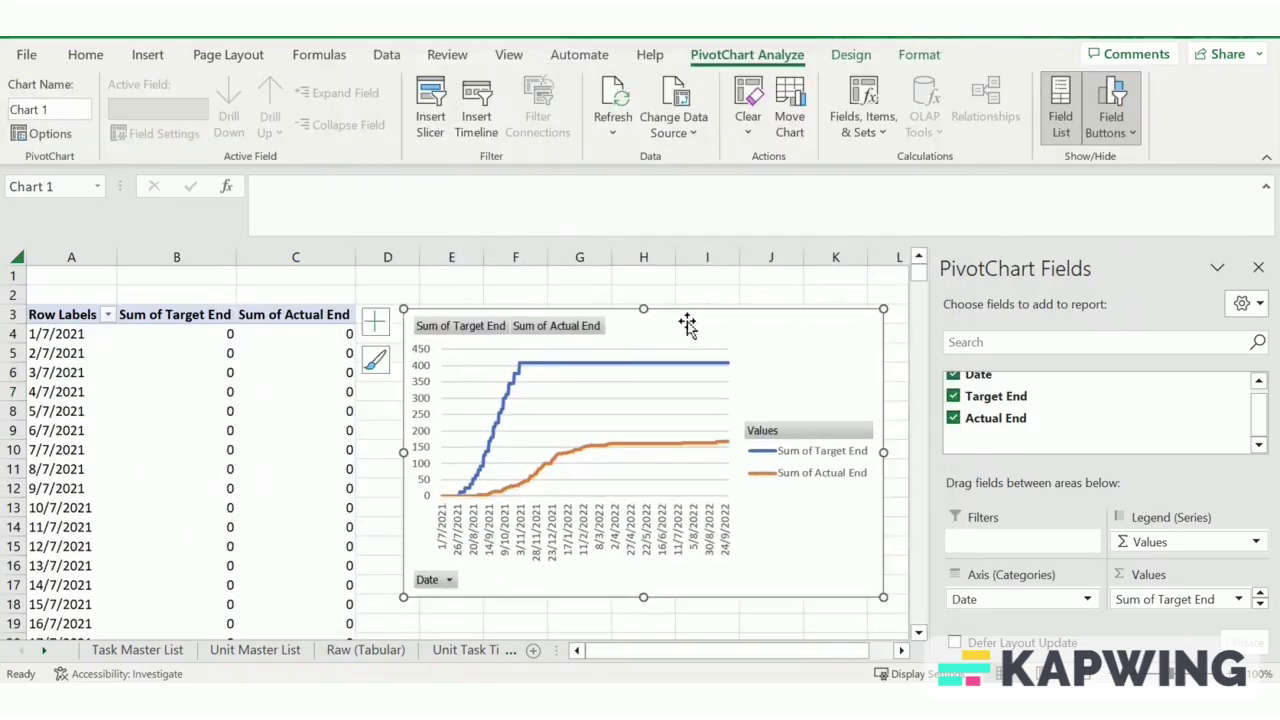
{"action": "left_click", "coordinate": [743, 284]}
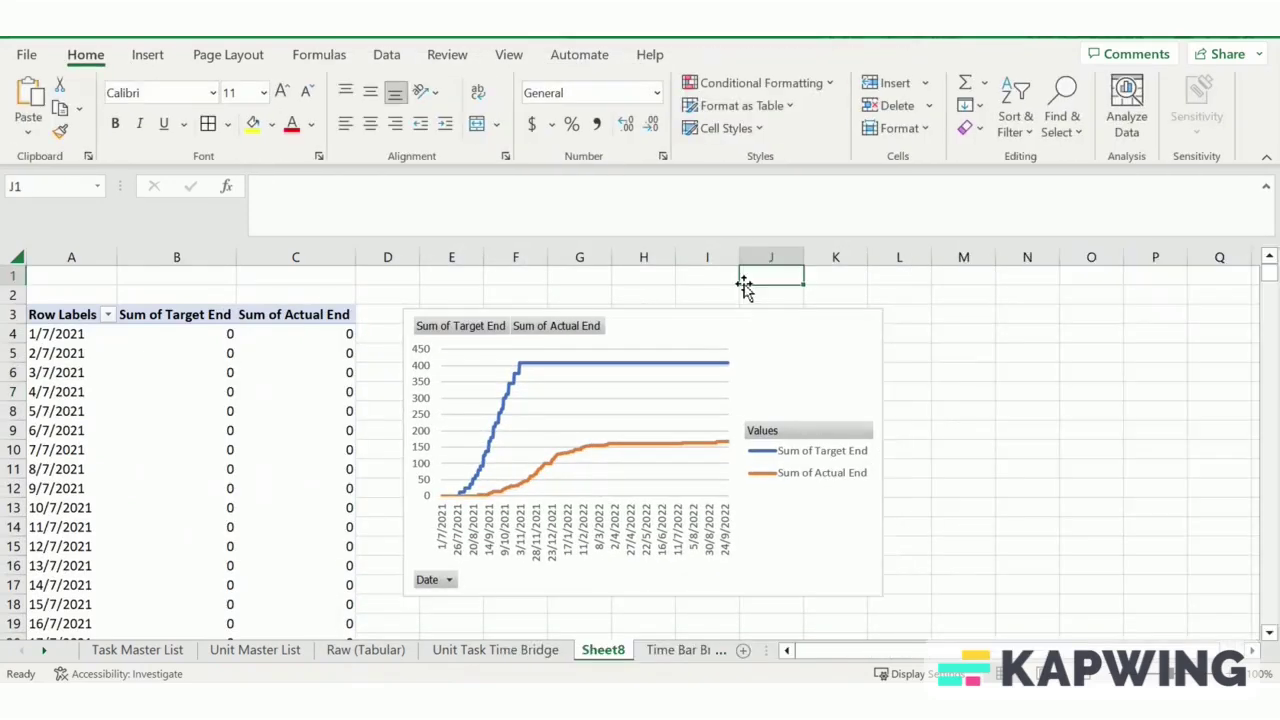